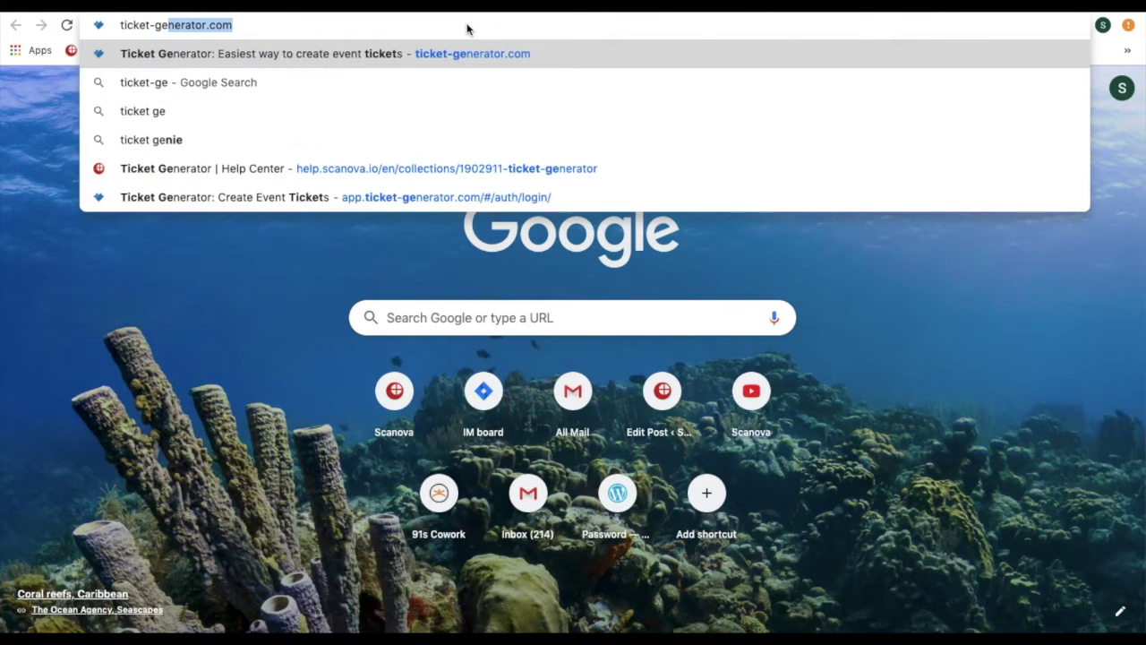
- Create a ticket-generator.com account with a first name, e-mail address and 8-character password
{"action": "key", "text": "Return"}
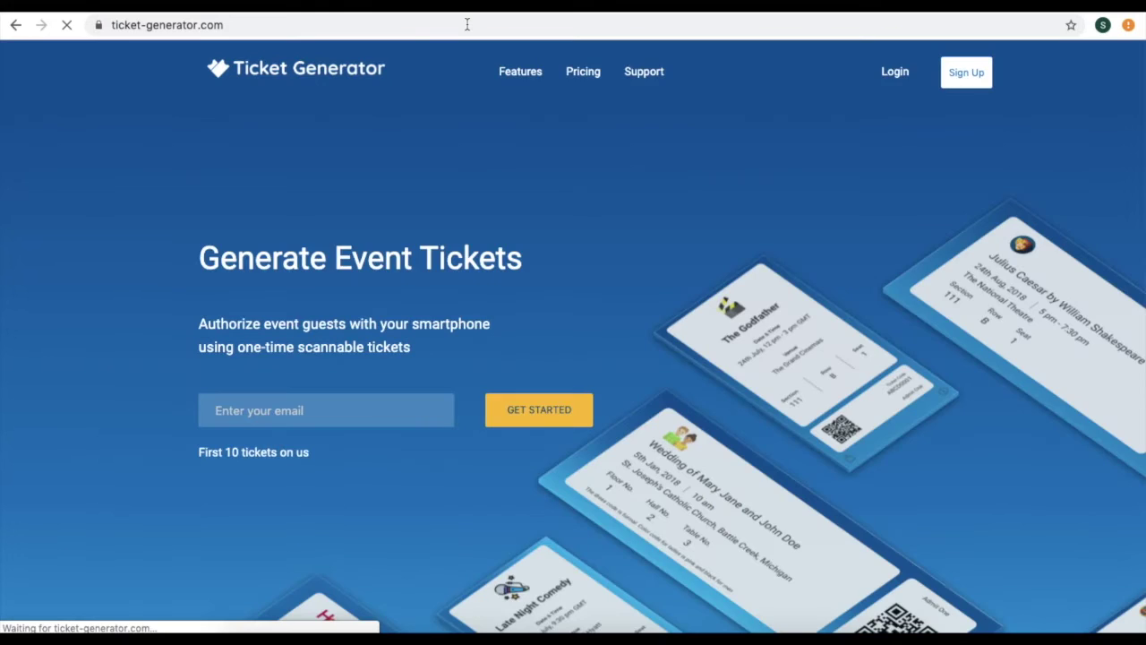
{"action": "left_click", "coordinate": [966, 87]}
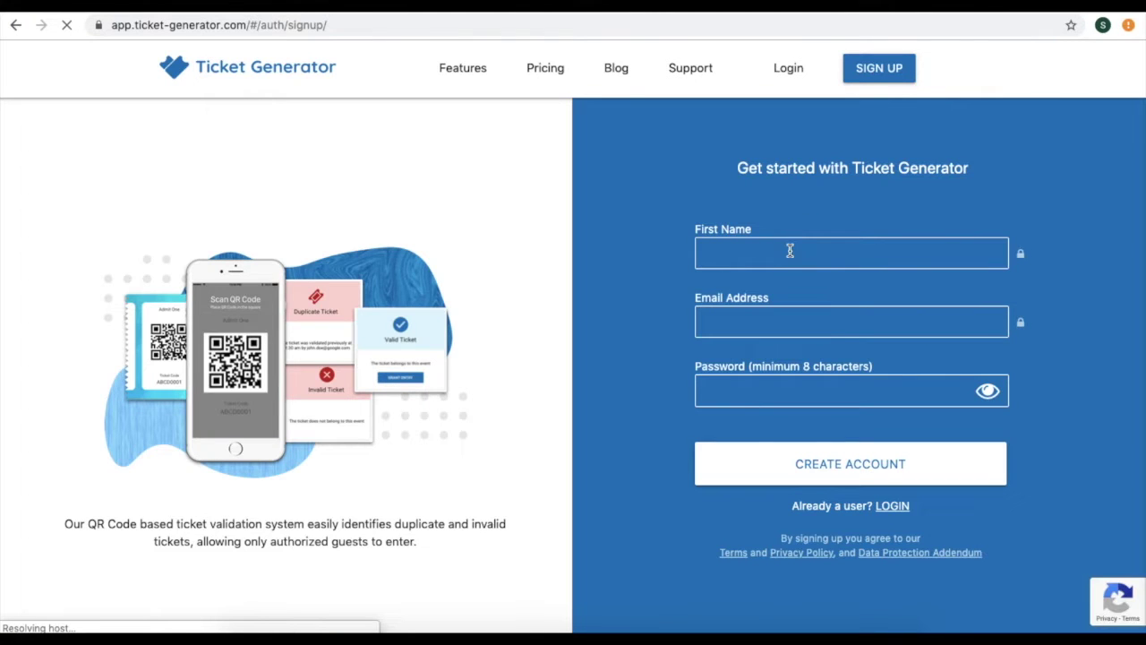
{"action": "left_click", "coordinate": [789, 254]}
{"action": "type", "text": "Eric"}
{"action": "key", "text": "Tab"}
{"action": "key", "text": "ctrl+v"}
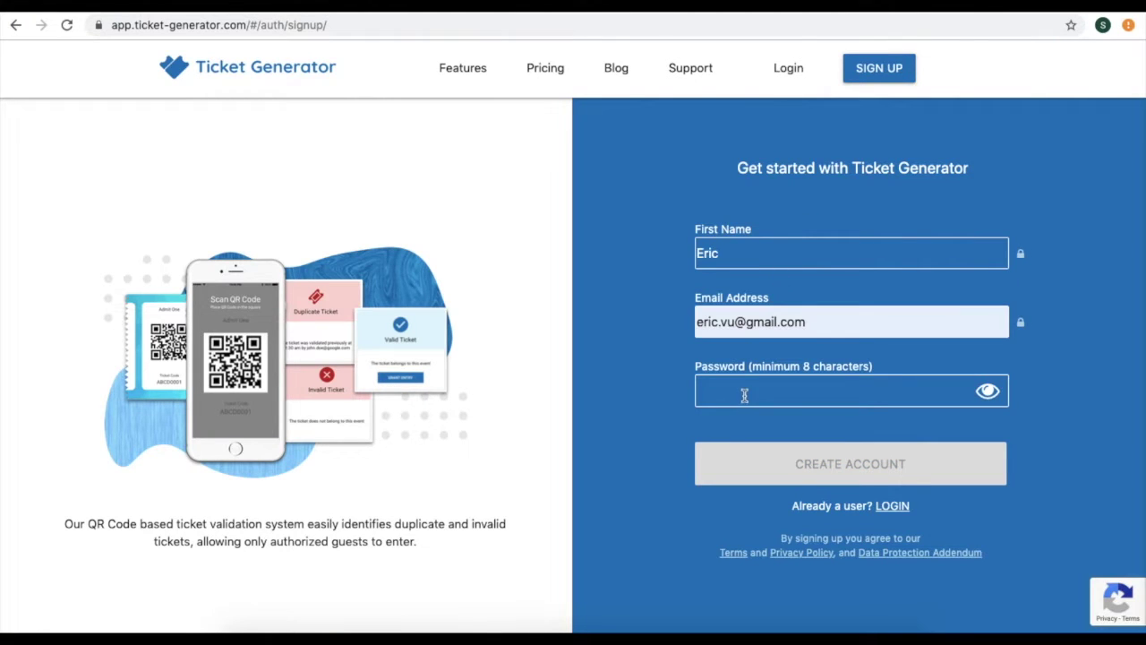
{"action": "type", "text": "********"}
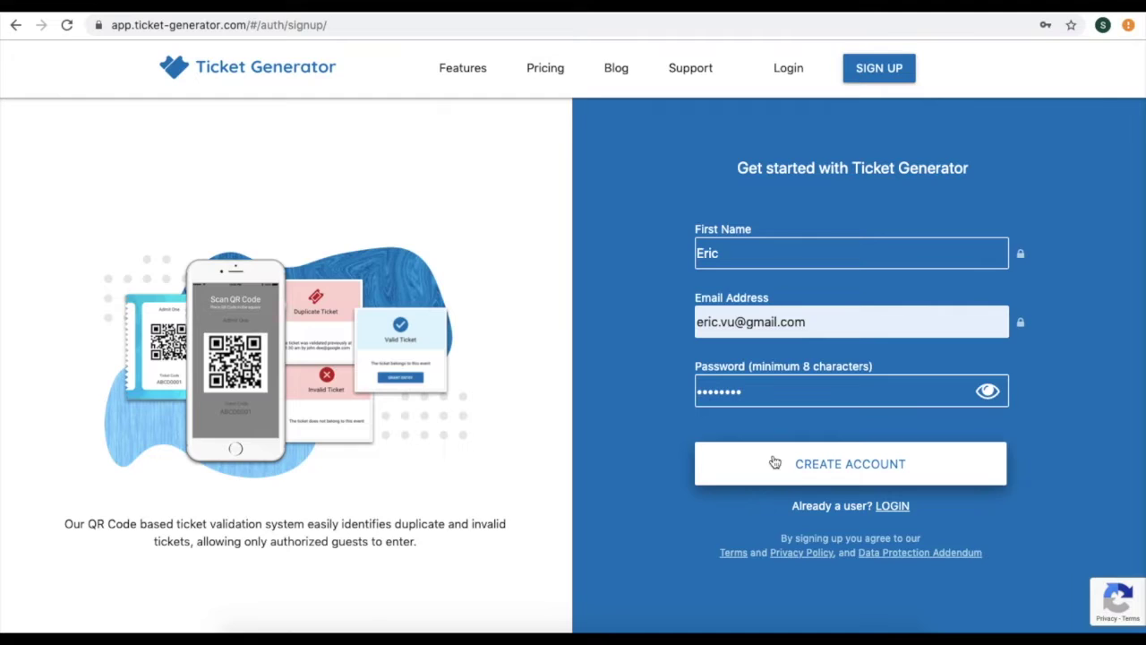
{"action": "left_click", "coordinate": [775, 462]}
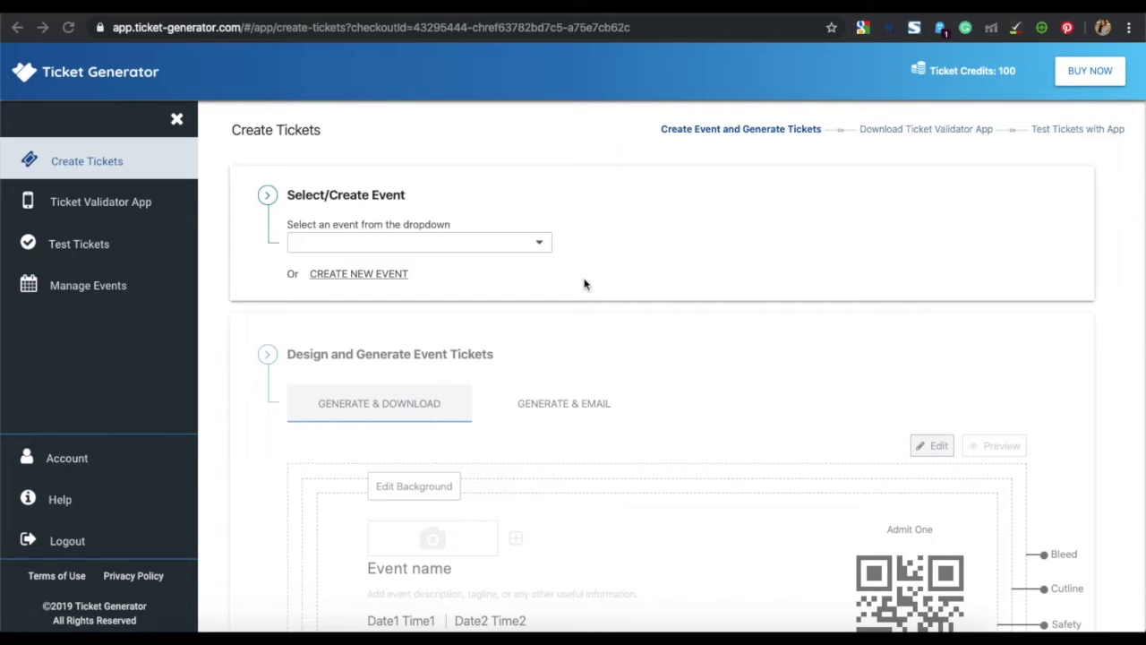
- Start a new event named 'Marketing Hacks By Experts'
{"action": "left_click", "coordinate": [538, 245]}
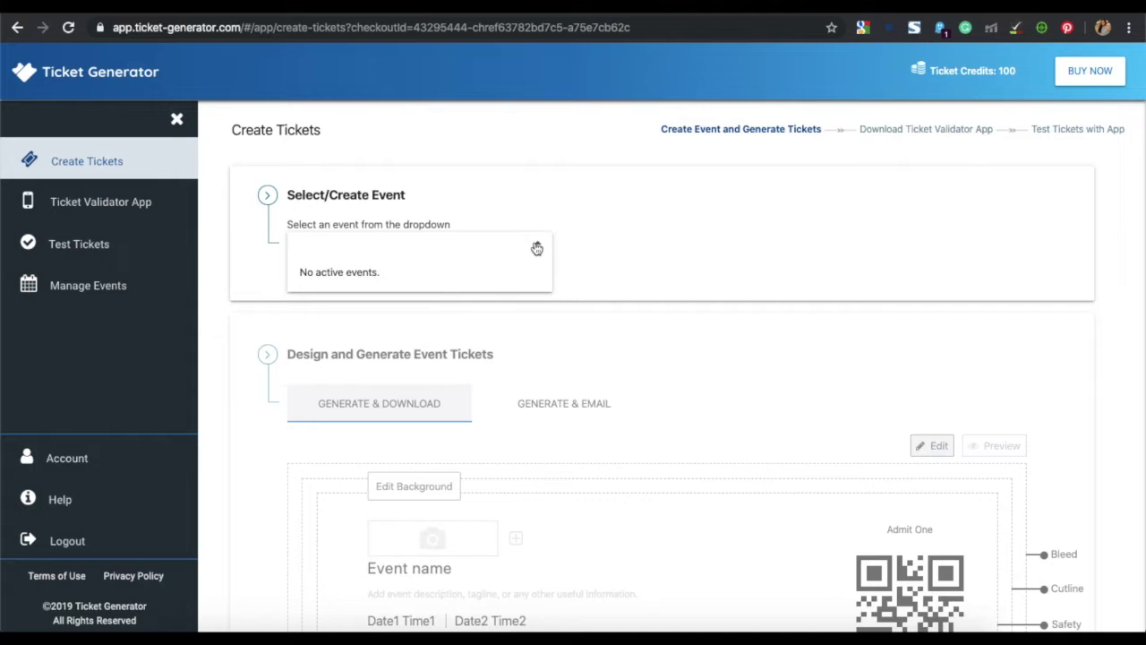
{"action": "left_click", "coordinate": [564, 210]}
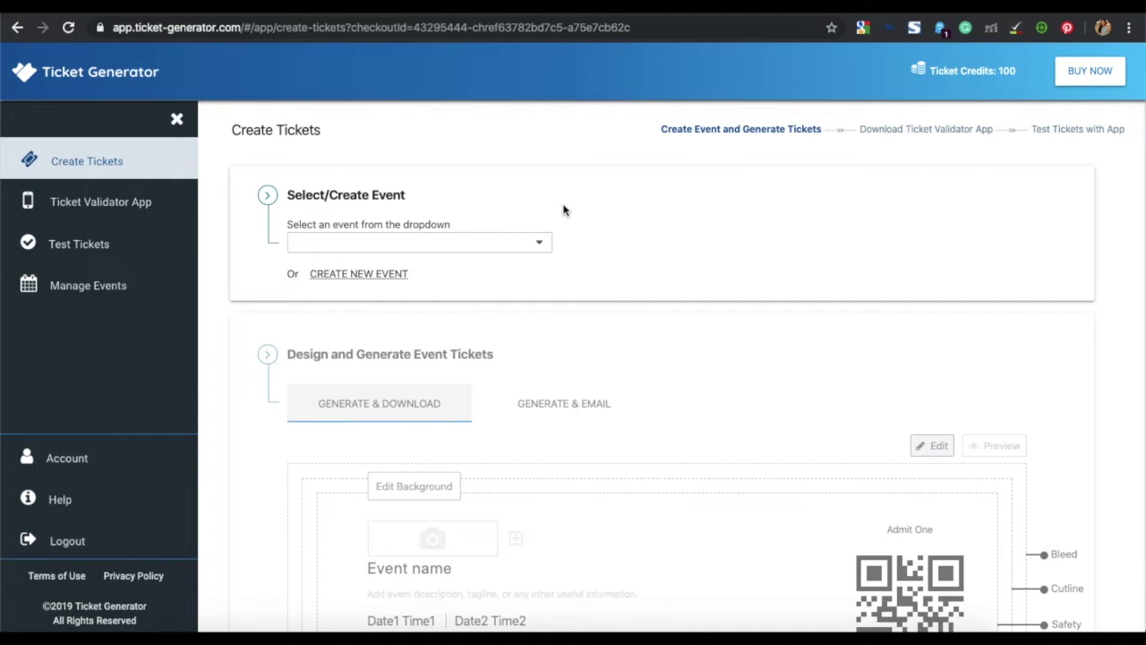
{"action": "left_click", "coordinate": [390, 275]}
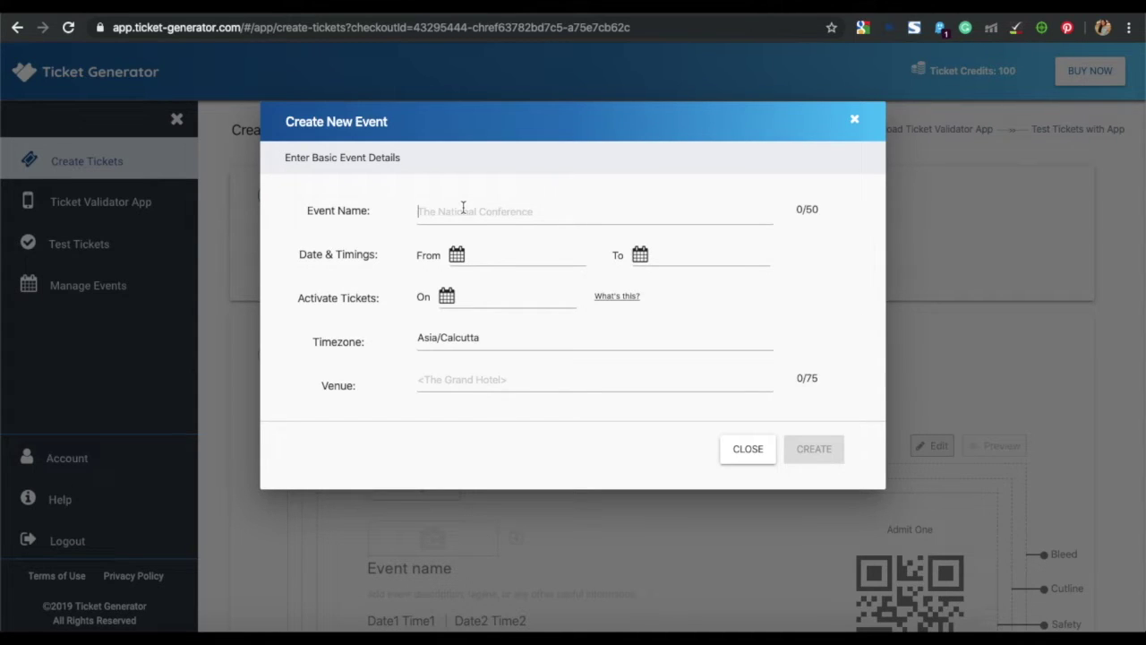
{"action": "type", "text": "Marketing Hacks By Experts"}
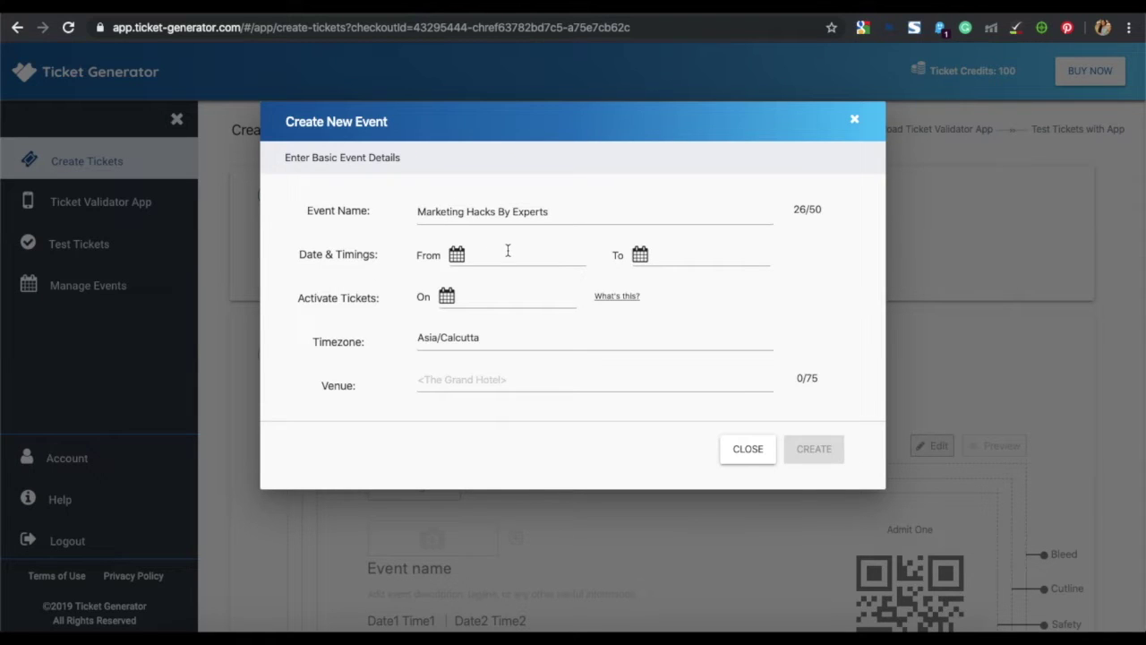
- Set the event to run from 12:00 PM to 08:00 PM on 20 Nov 2019
{"action": "left_click", "coordinate": [508, 253]}
{"action": "left_click", "coordinate": [670, 240]}
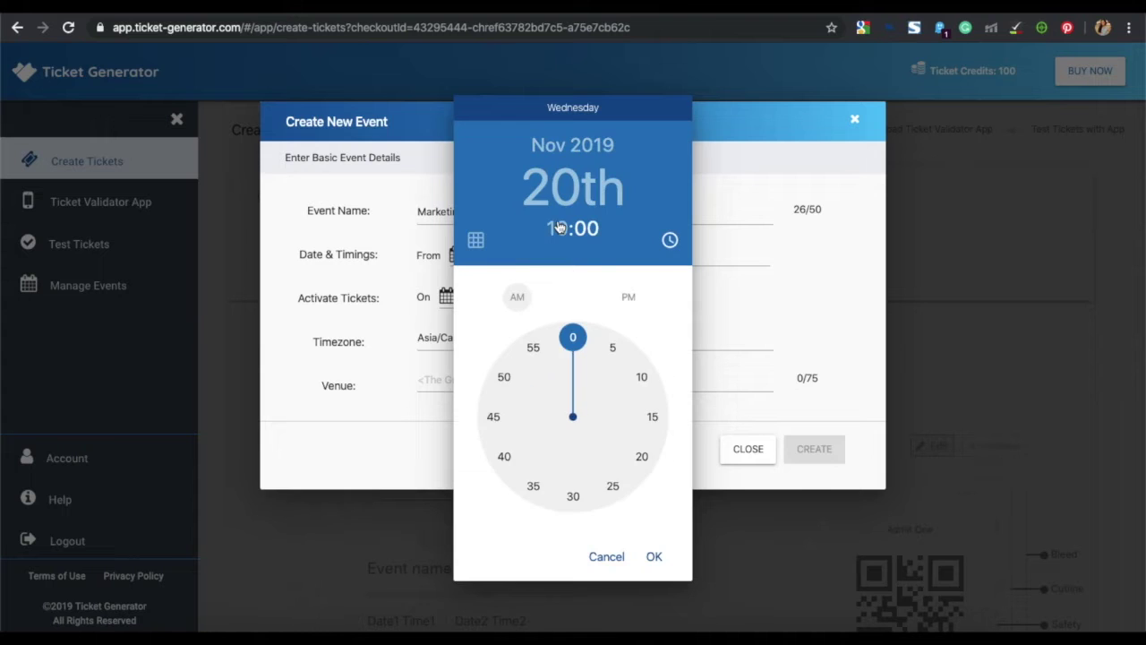
{"action": "left_click", "coordinate": [629, 297]}
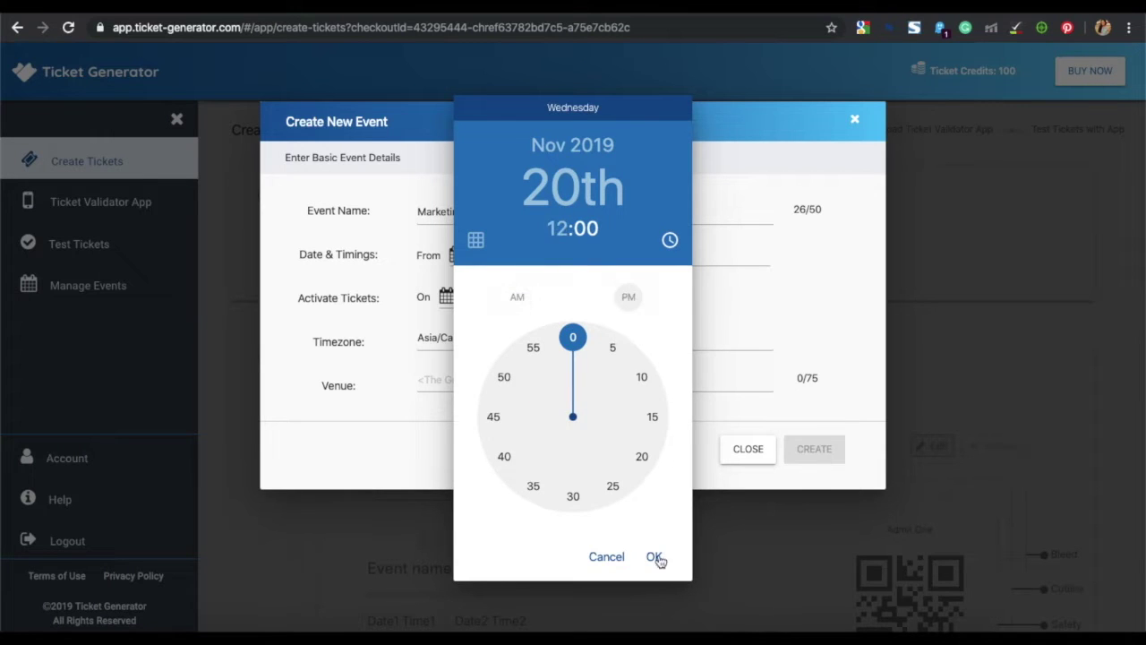
{"action": "left_click", "coordinate": [655, 556]}
{"action": "left_click", "coordinate": [660, 265]}
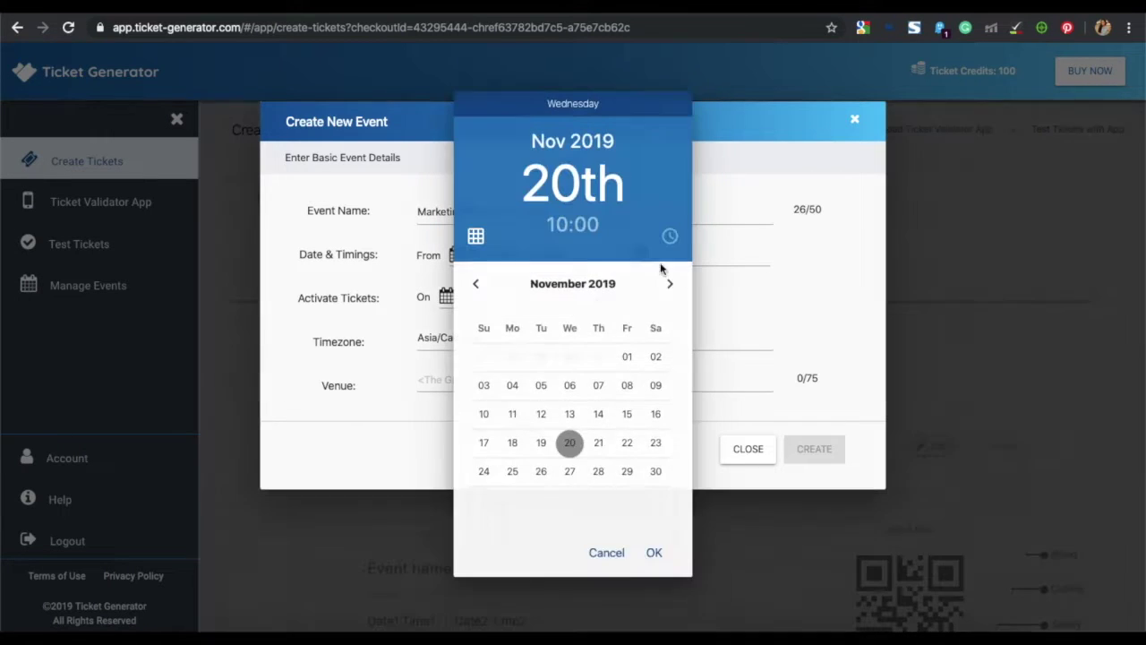
{"action": "left_click", "coordinate": [559, 229]}
{"action": "left_click", "coordinate": [506, 453]}
{"action": "left_click", "coordinate": [627, 297]}
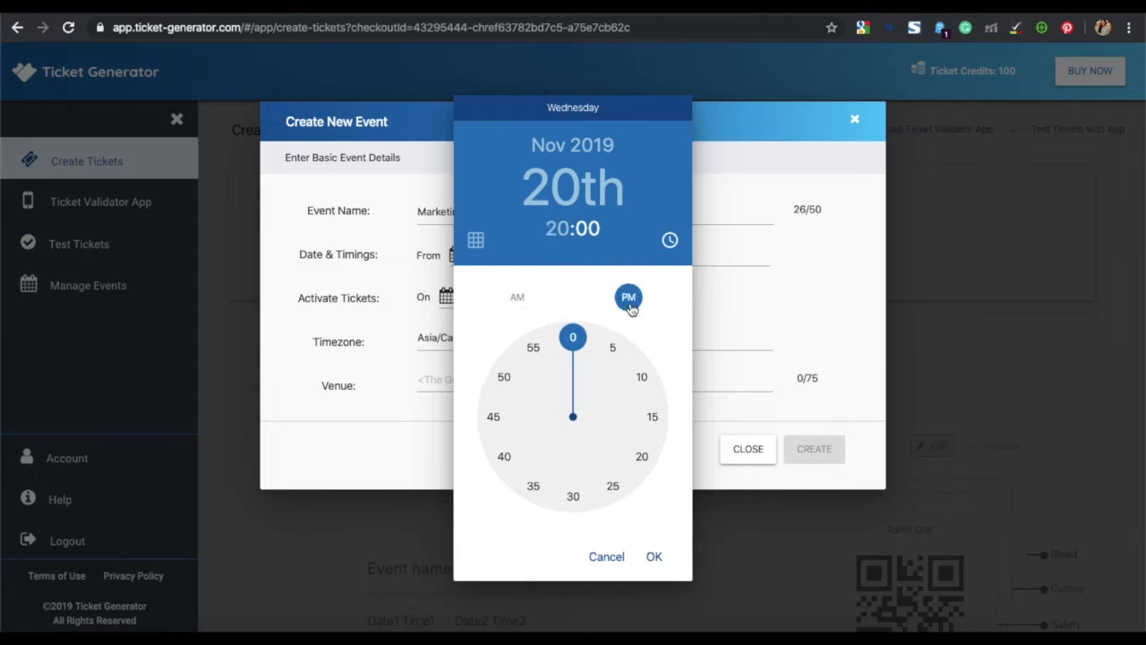
{"action": "left_click", "coordinate": [655, 556]}
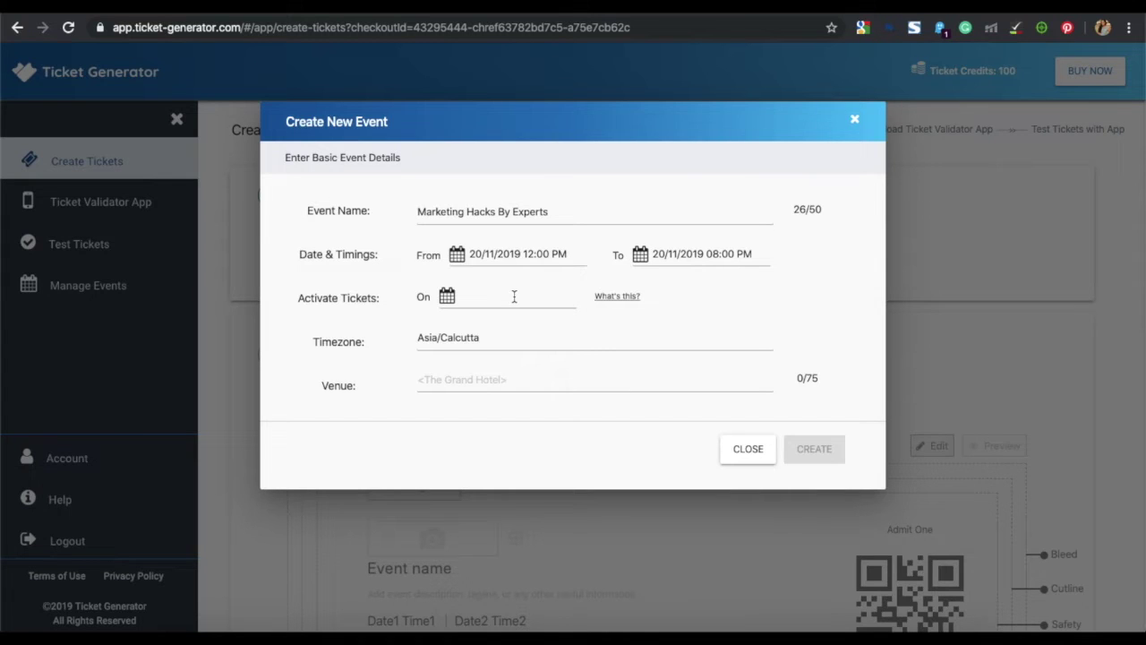
- Make the tickets become active at 11:30 AM
{"action": "left_click", "coordinate": [514, 297]}
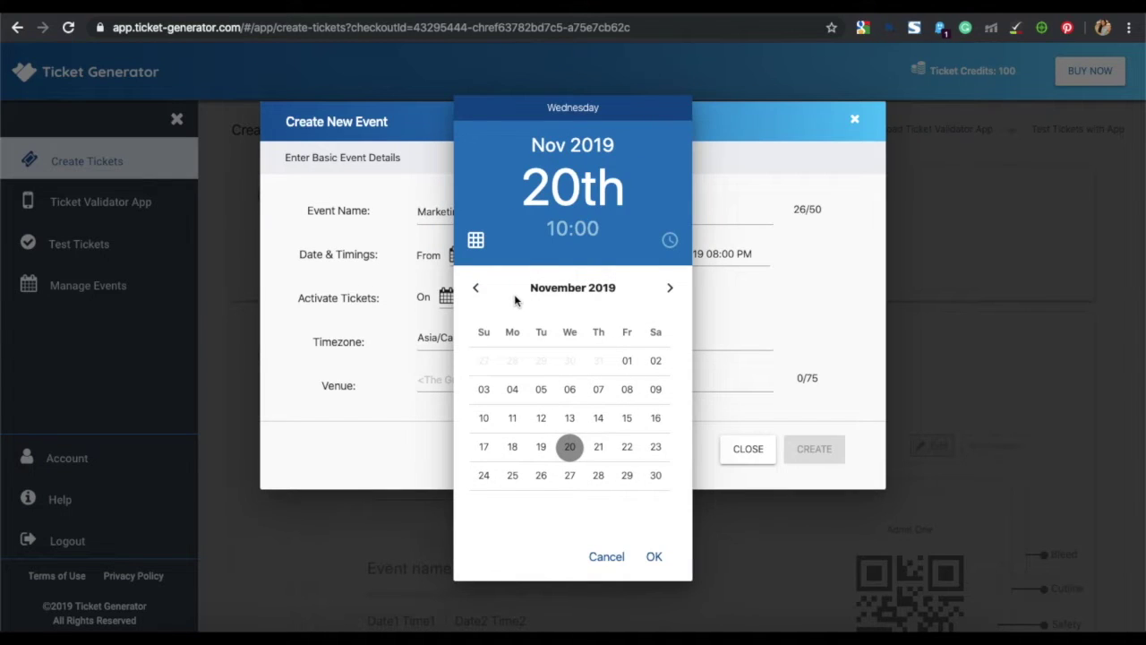
{"action": "left_click", "coordinate": [560, 235]}
{"action": "left_click", "coordinate": [533, 346]}
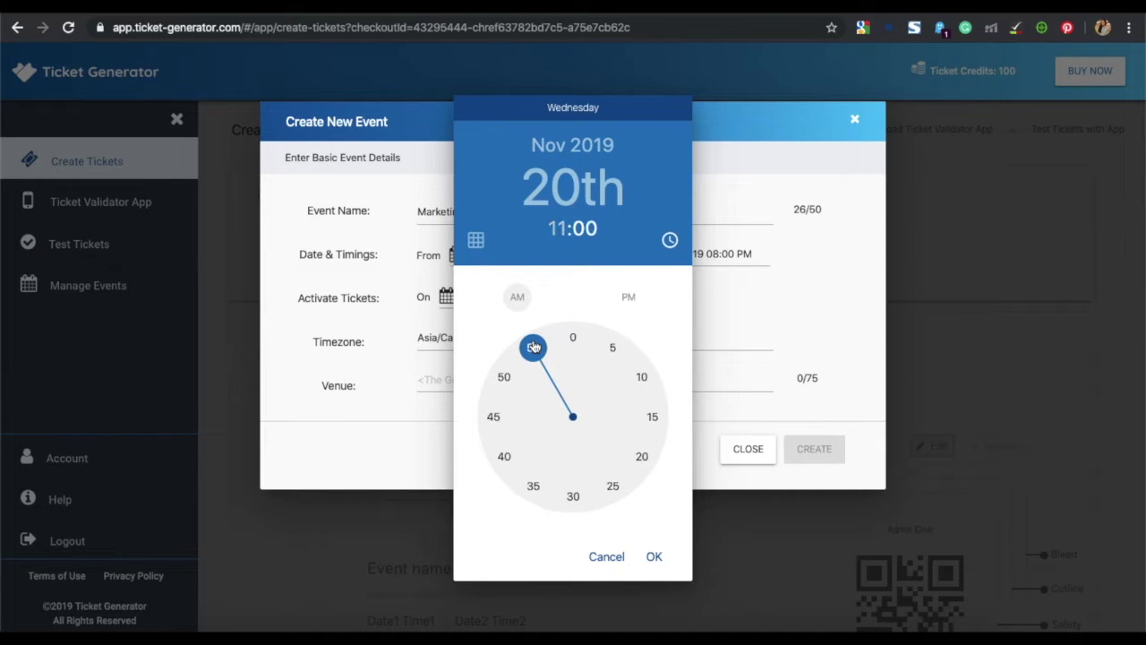
{"action": "left_click", "coordinate": [573, 495]}
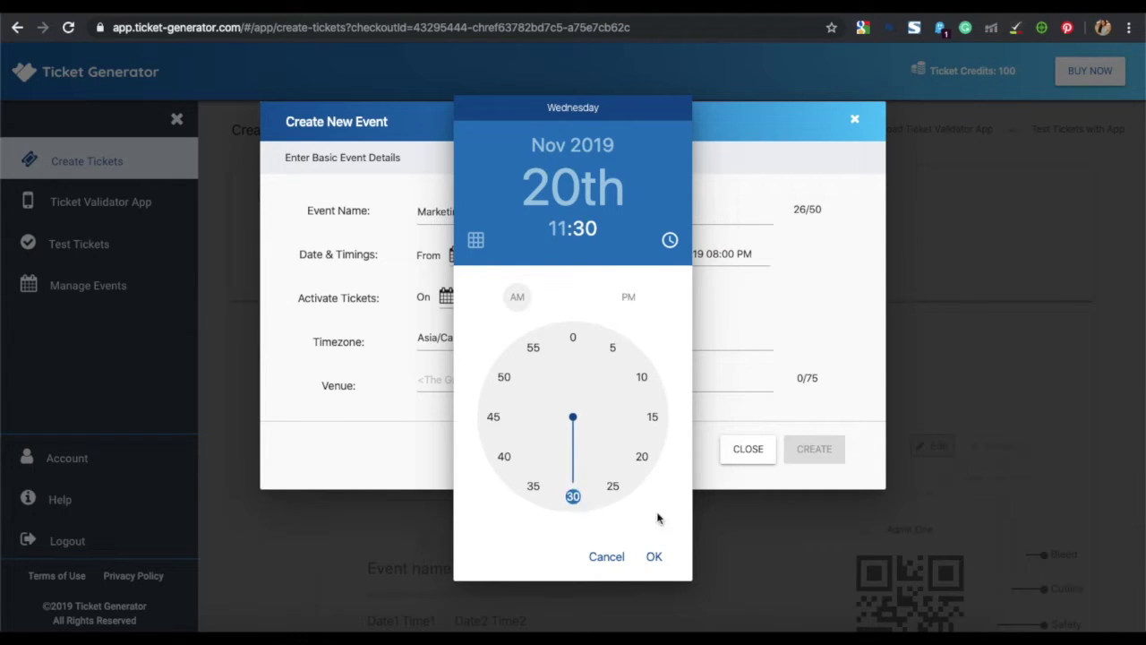
{"action": "left_click", "coordinate": [653, 557]}
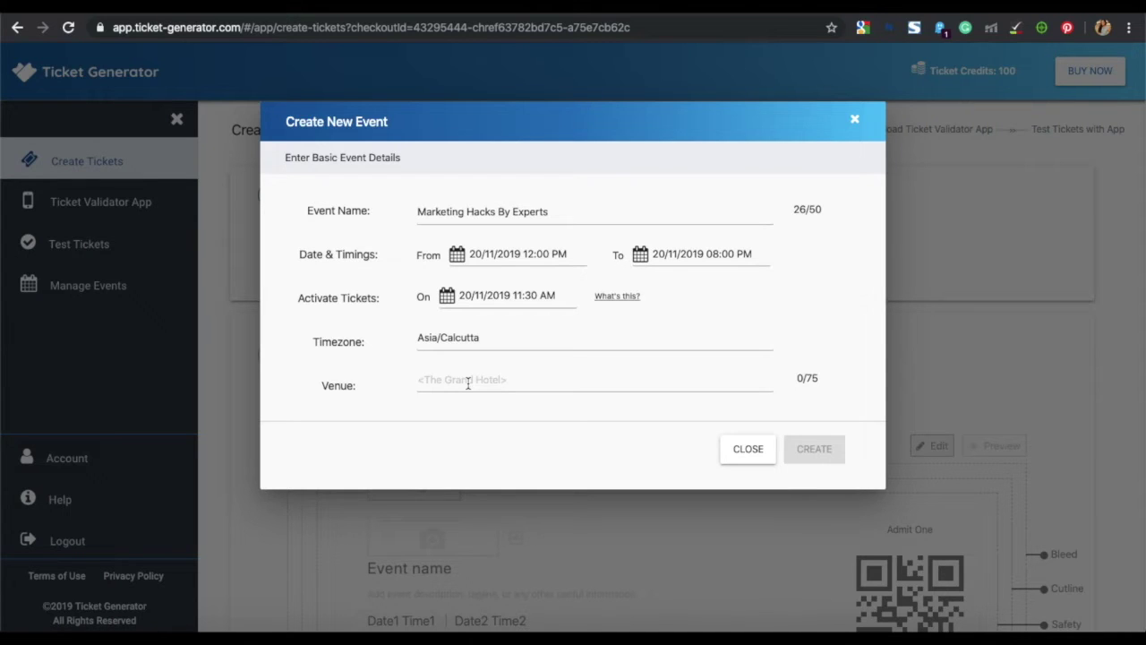
- Enter ITC Maurya as the venue and create the event
{"action": "left_click", "coordinate": [467, 382]}
{"action": "type", "text": "ITC Maurya"}
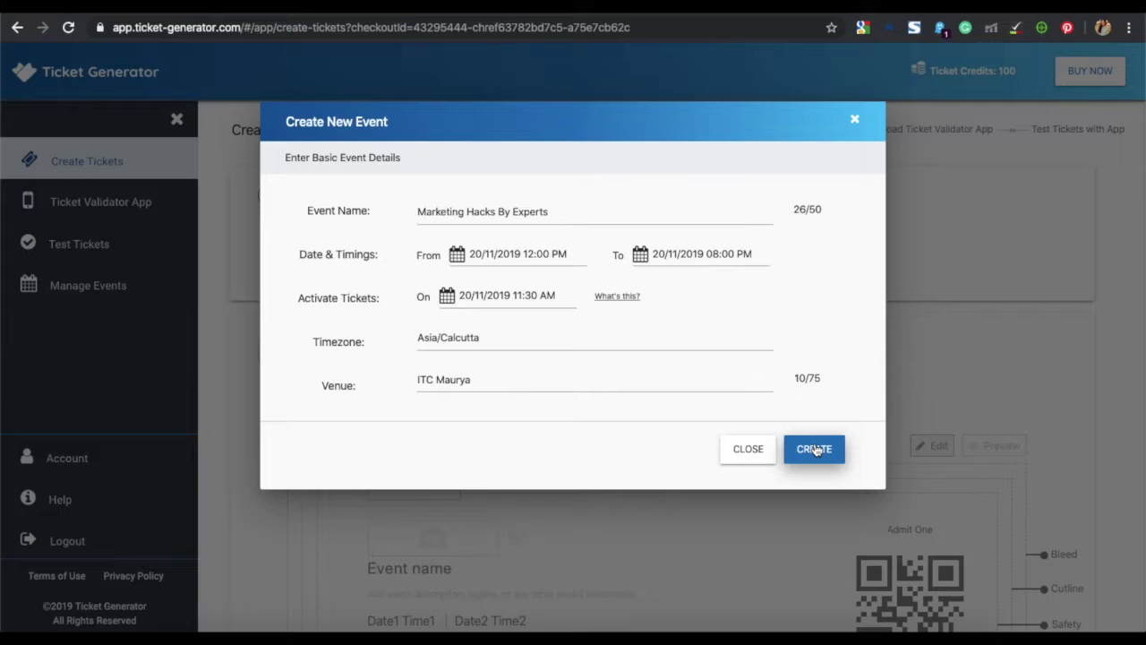
{"action": "left_click", "coordinate": [814, 449]}
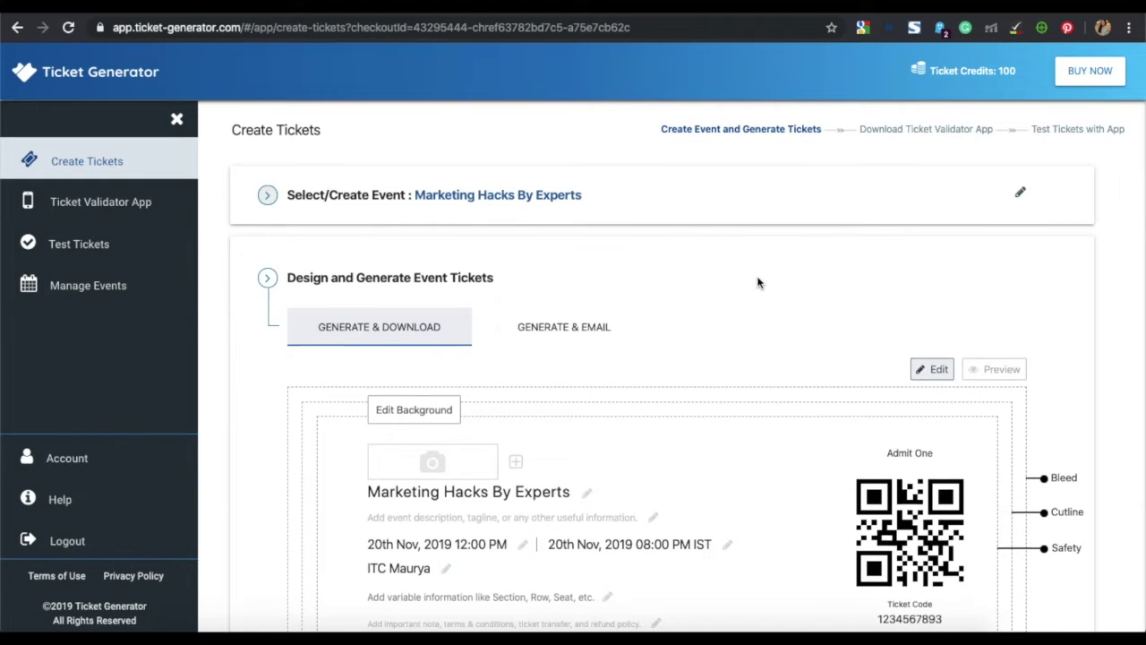
- Switch to e-mailed tickets and give the first attendee's e-mail address 1 ticket
{"action": "scroll", "coordinate": [758, 283], "scroll_direction": "down", "scroll_amount": 3}
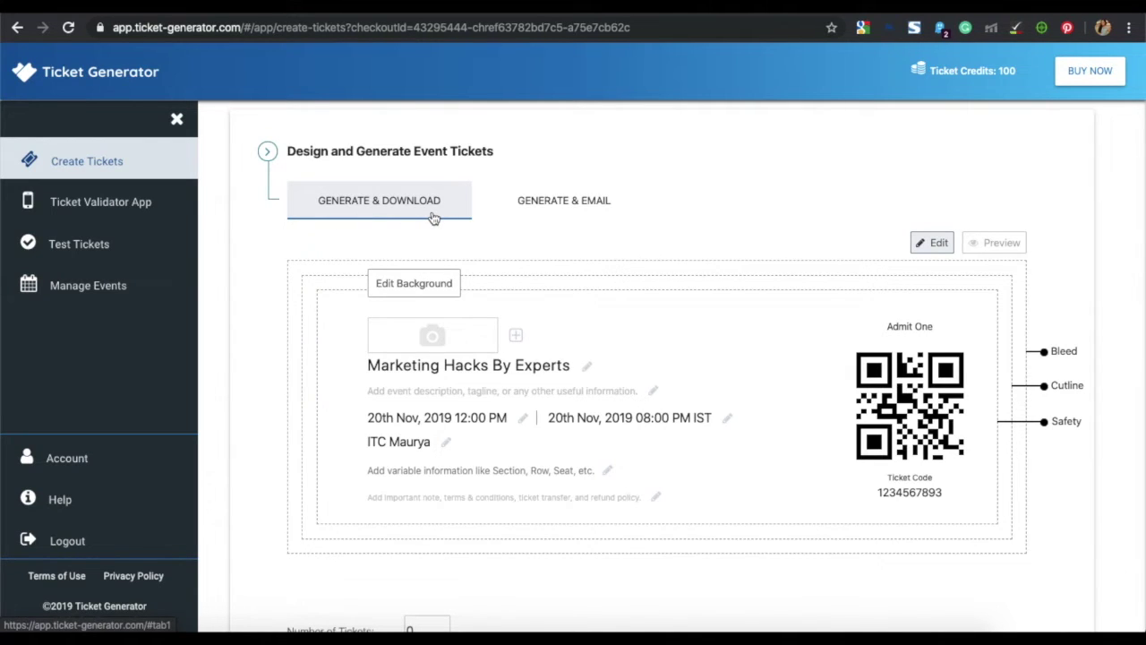
{"action": "left_click", "coordinate": [540, 203]}
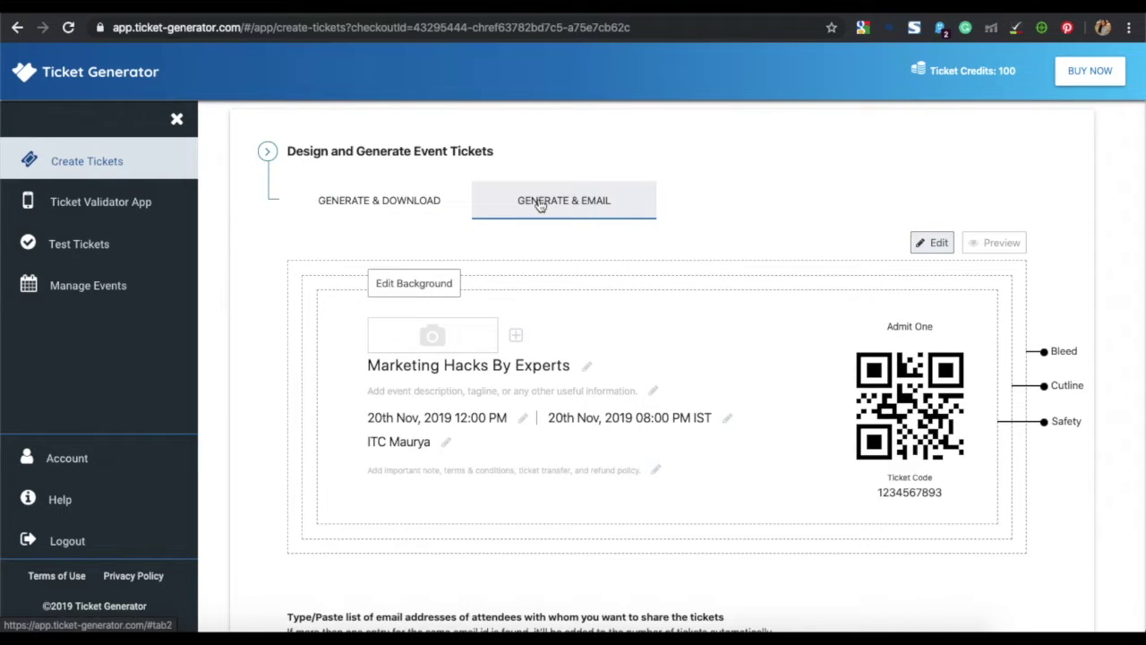
{"action": "scroll", "coordinate": [540, 205], "scroll_direction": "down", "scroll_amount": 1}
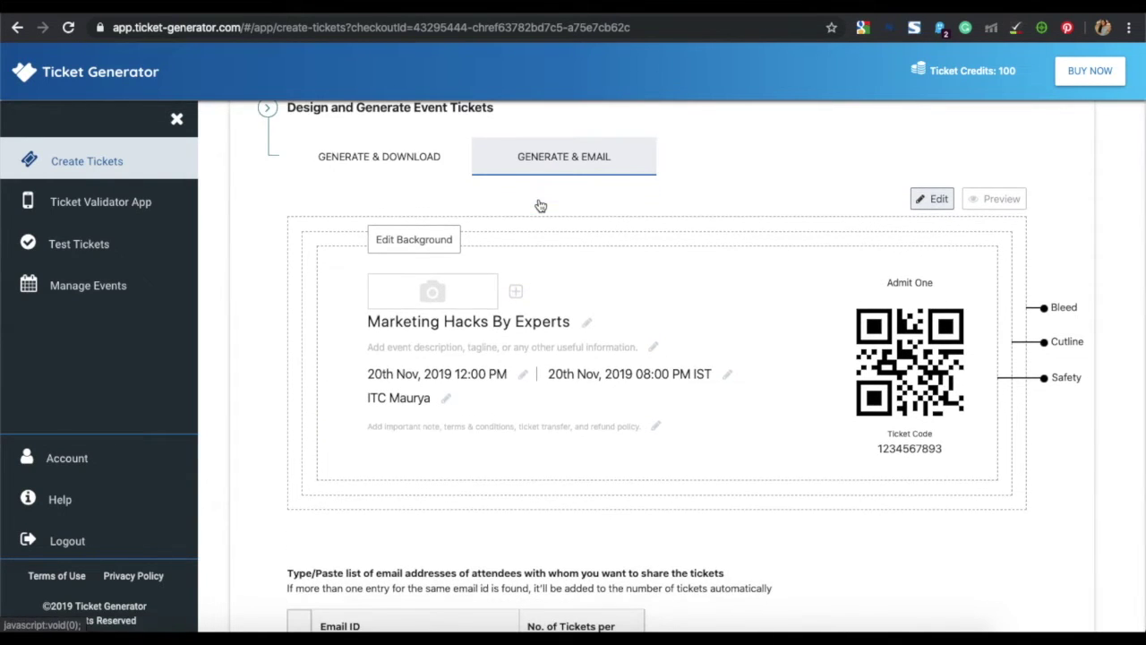
{"action": "scroll", "coordinate": [540, 205], "scroll_direction": "down", "scroll_amount": 1}
{"action": "scroll", "coordinate": [540, 205], "scroll_direction": "down", "scroll_amount": 1}
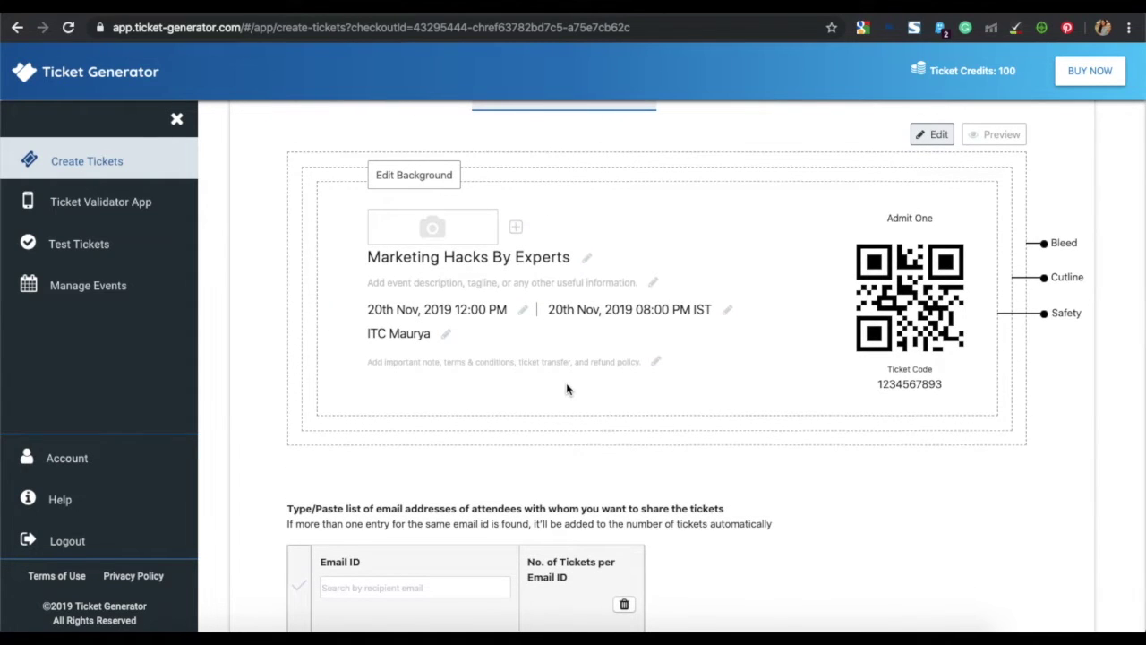
{"action": "scroll", "coordinate": [566, 385], "scroll_direction": "down", "scroll_amount": 3}
{"action": "scroll", "coordinate": [567, 387], "scroll_direction": "down", "scroll_amount": 1}
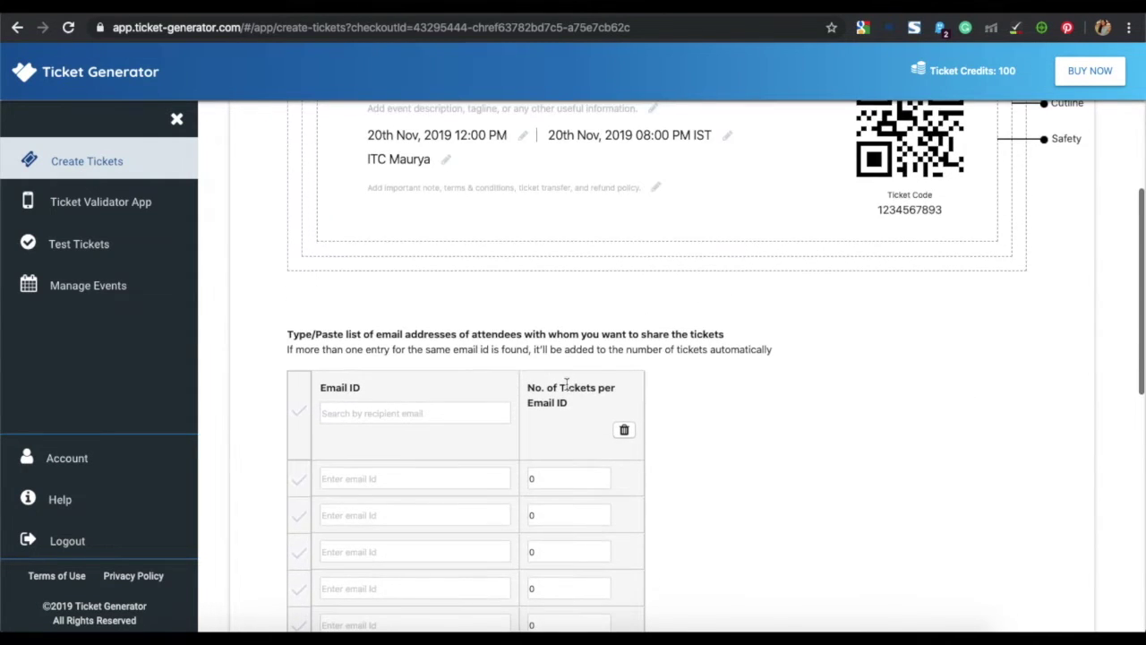
{"action": "left_click", "coordinate": [423, 479]}
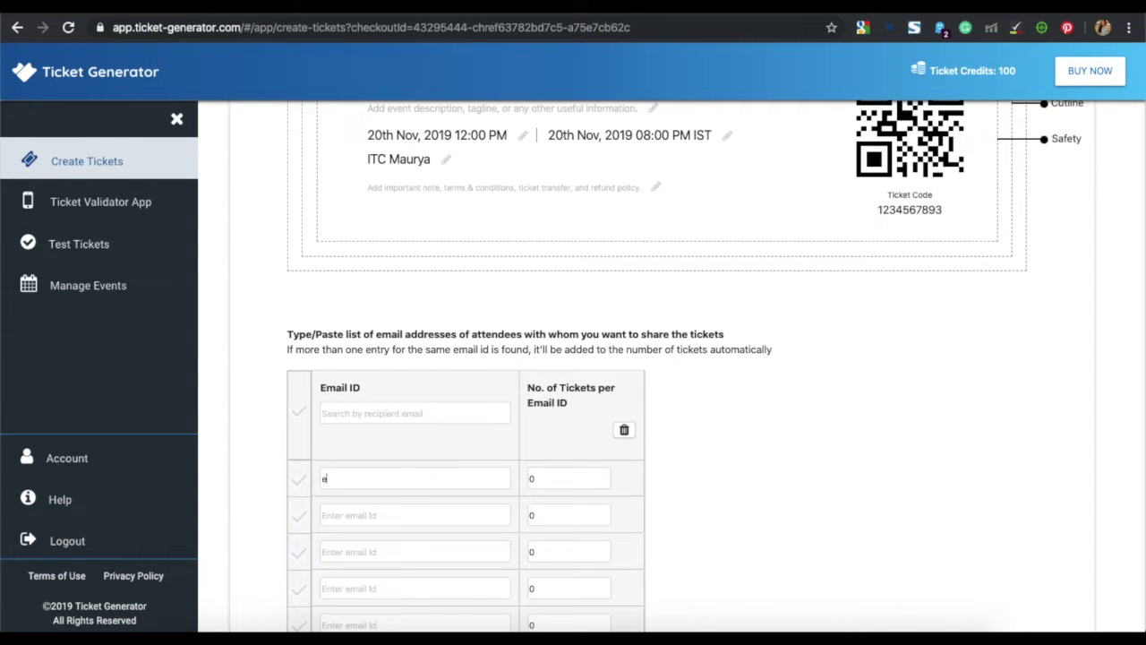
{"action": "left_click", "coordinate": [563, 478]}
{"action": "type", "text": "1"}
- Add the second attendee's e-mail address and ticket count, totalling 3 tickets, and finish the reply-to field
{"action": "left_click", "coordinate": [388, 515]}
{"action": "left_click", "coordinate": [550, 515]}
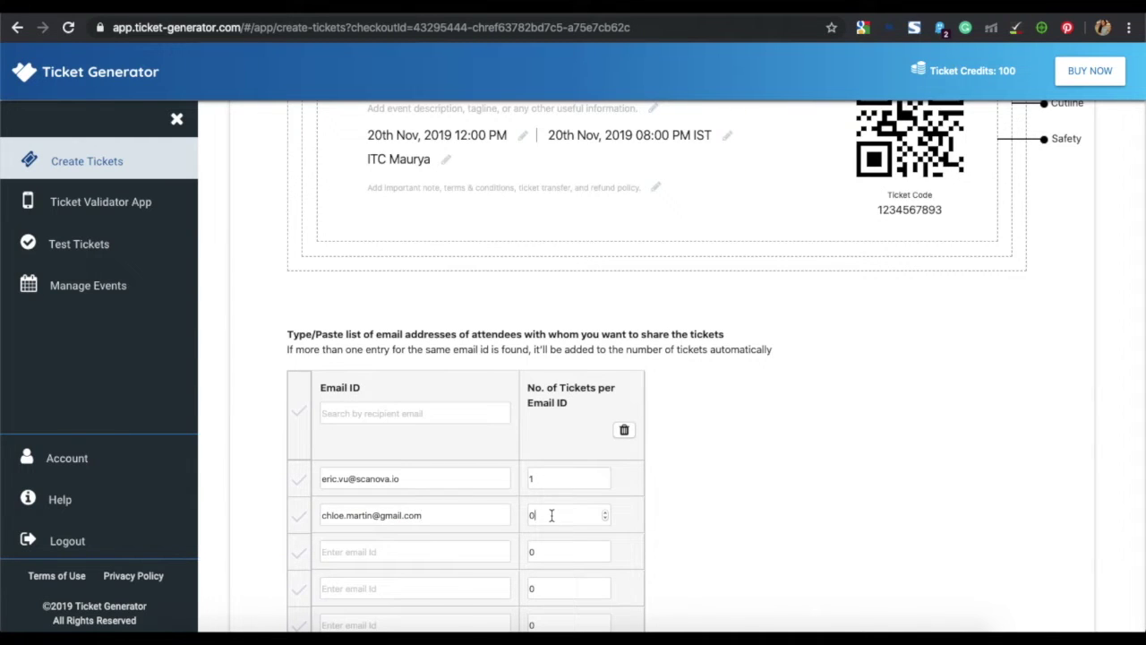
{"action": "scroll", "coordinate": [445, 428], "scroll_direction": "down", "scroll_amount": 3}
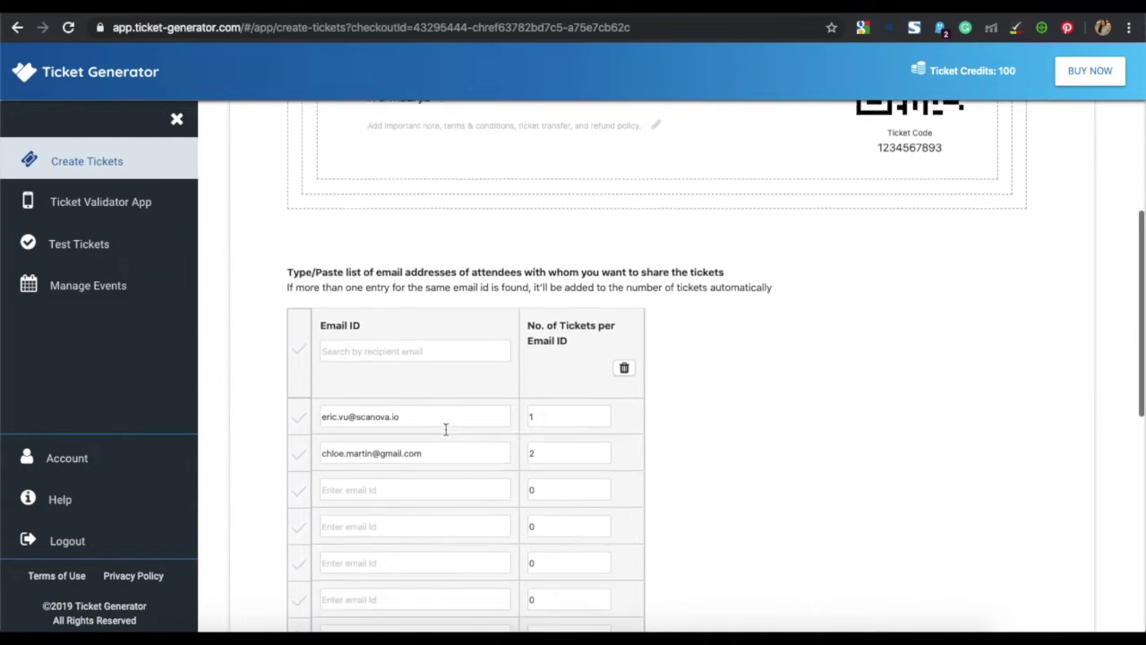
{"action": "scroll", "coordinate": [445, 428], "scroll_direction": "down", "scroll_amount": 1}
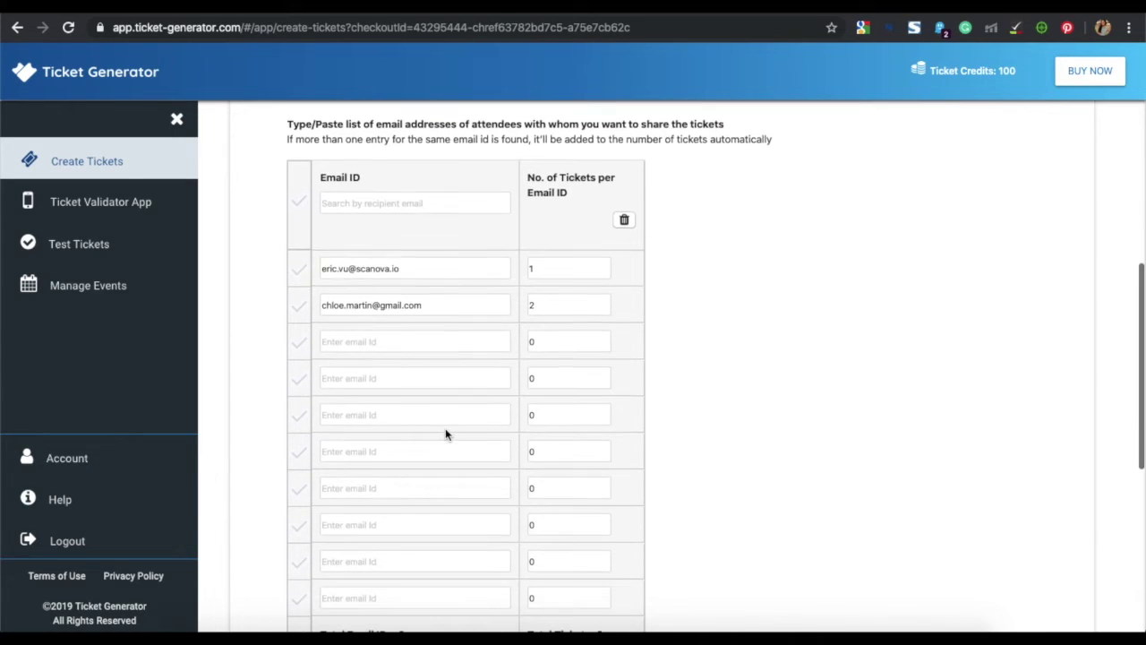
{"action": "scroll", "coordinate": [448, 417], "scroll_direction": "down", "scroll_amount": 1}
{"action": "scroll", "coordinate": [448, 421], "scroll_direction": "down", "scroll_amount": 8}
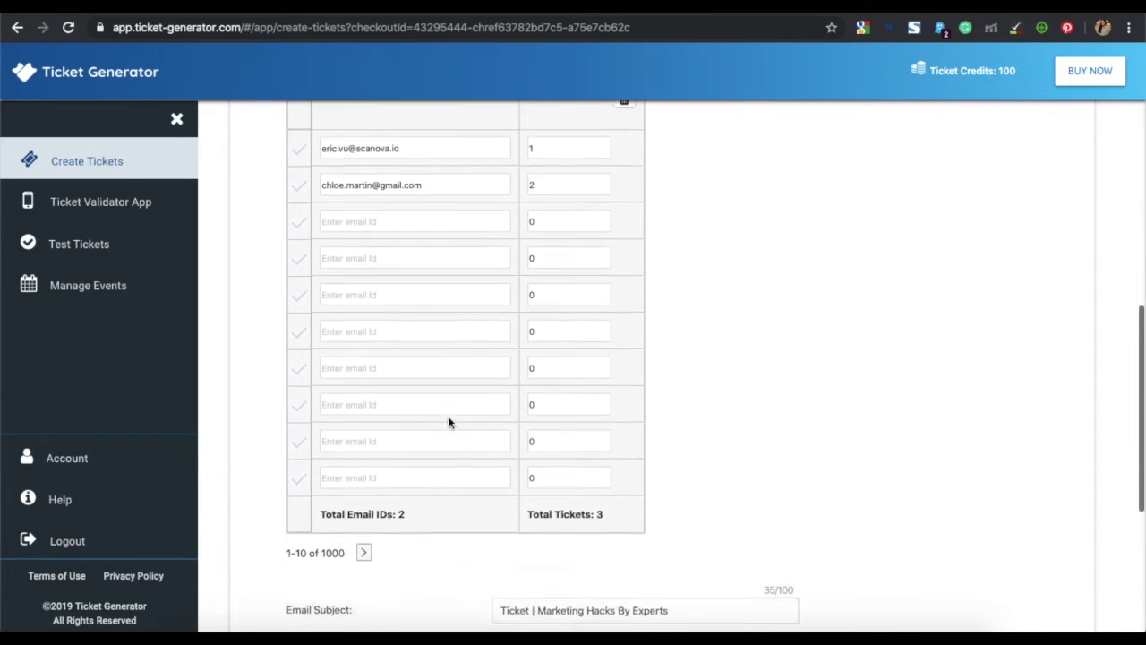
{"action": "left_click", "coordinate": [1050, 433]}
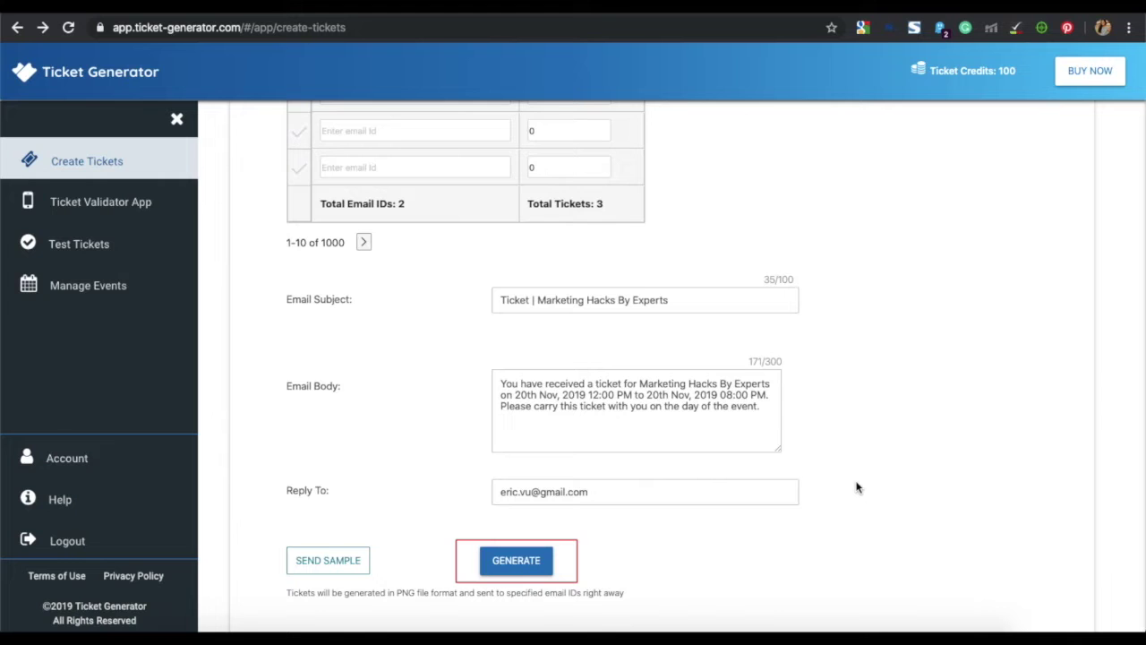
{"action": "scroll", "coordinate": [856, 487], "scroll_direction": "up", "scroll_amount": 4}
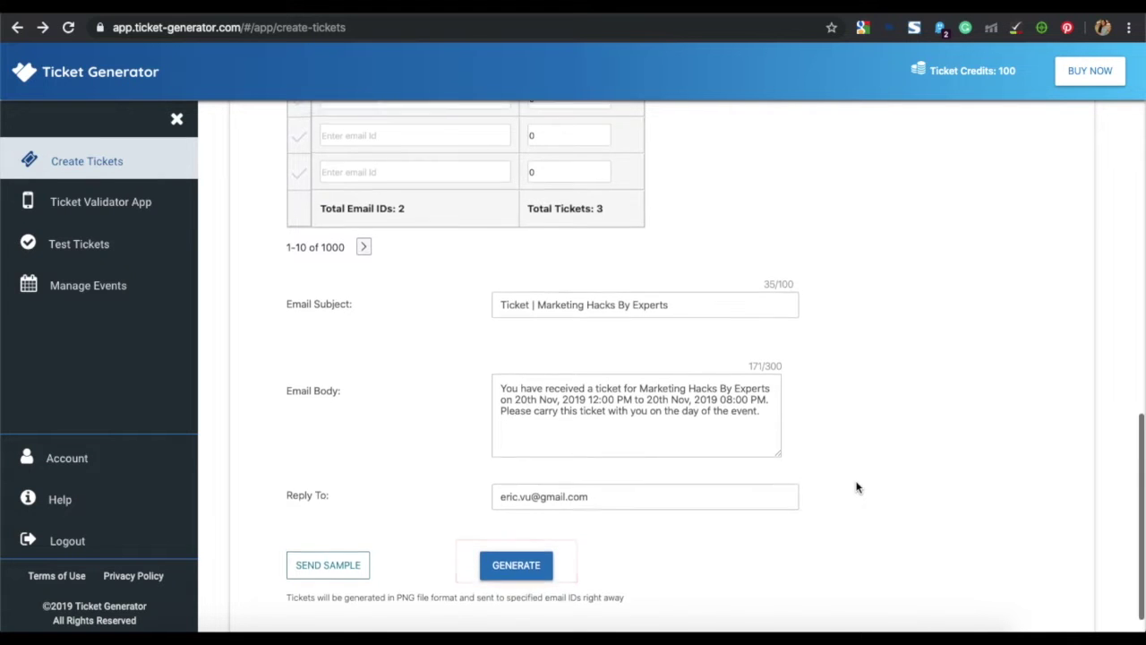
{"action": "scroll", "coordinate": [490, 589], "scroll_direction": "up", "scroll_amount": 14}
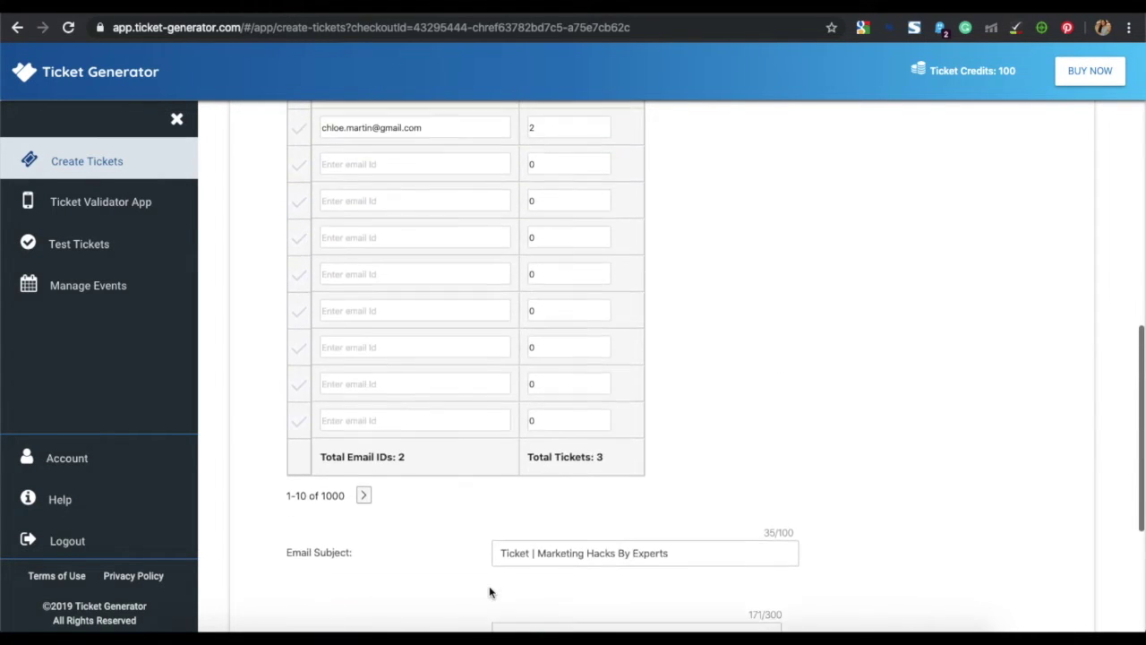
{"action": "scroll", "coordinate": [490, 590], "scroll_direction": "up", "scroll_amount": 4}
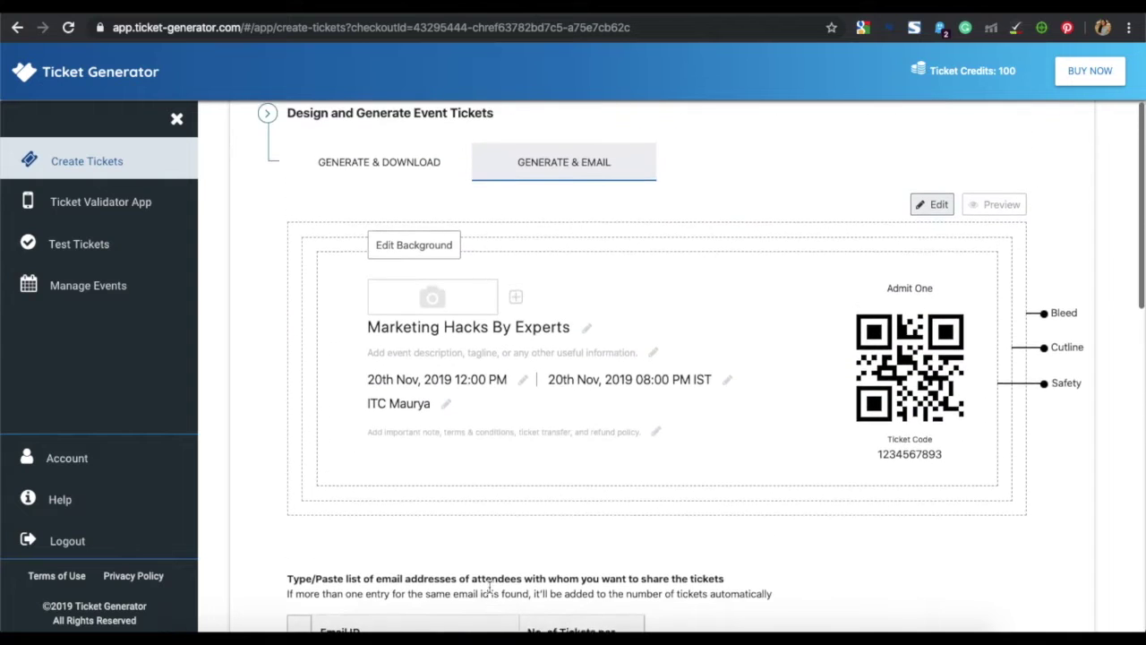
- For downloadable tickets, set the ticket background colour to teal #66BCC0
{"action": "left_click", "coordinate": [379, 166]}
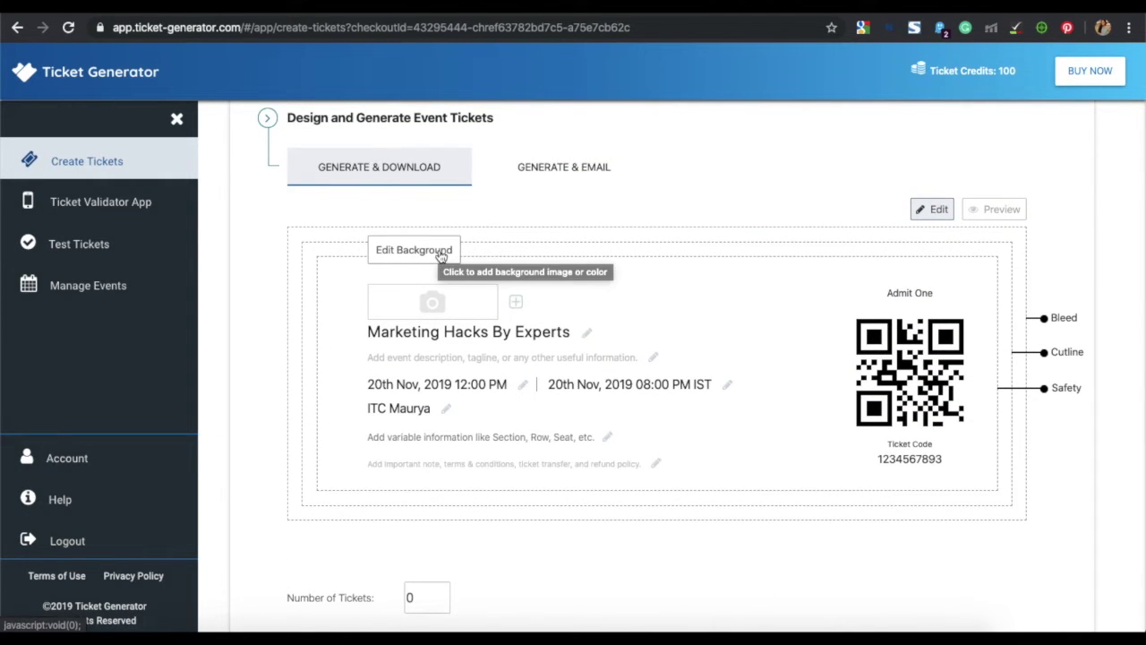
{"action": "left_click", "coordinate": [441, 254]}
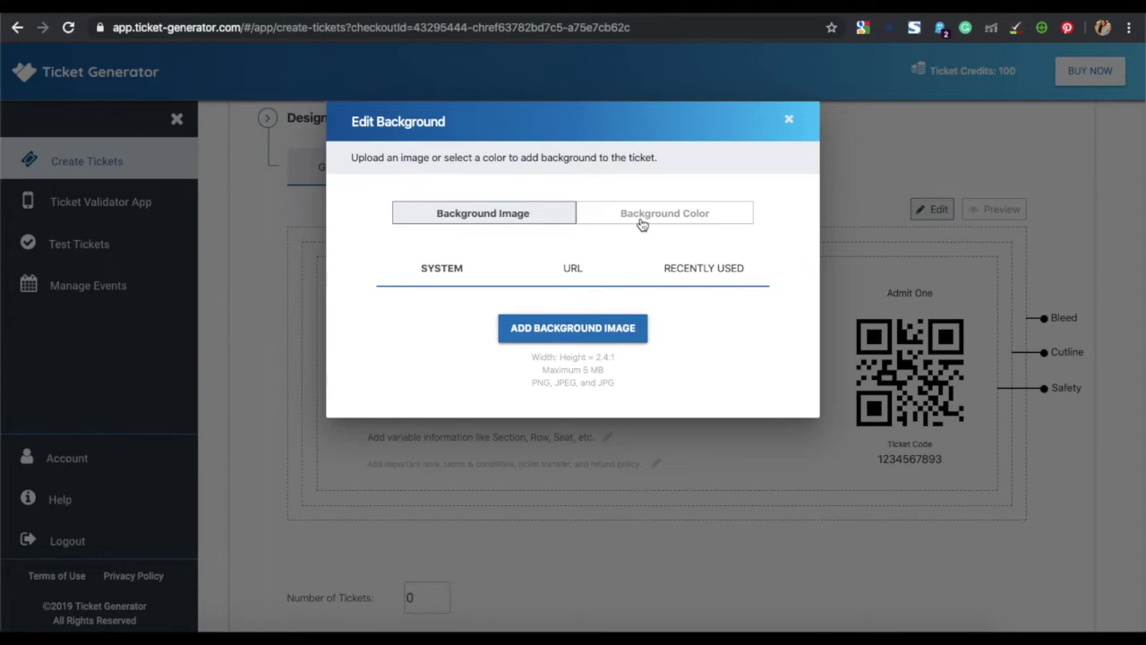
{"action": "left_click", "coordinate": [639, 224]}
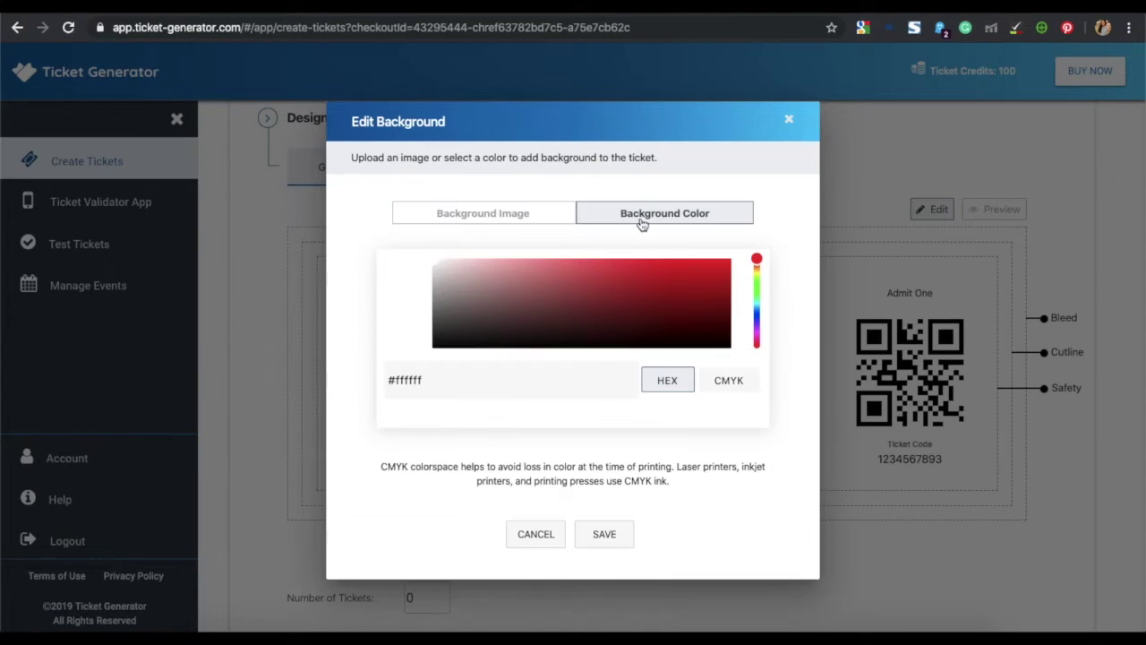
{"action": "left_click", "coordinate": [757, 304]}
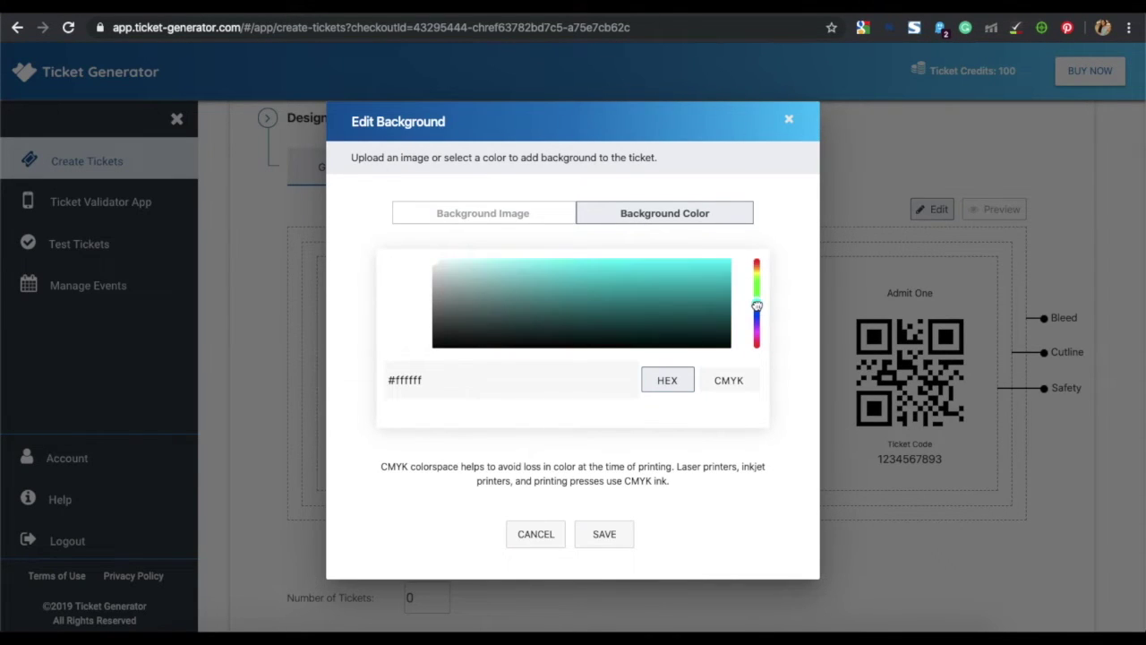
{"action": "left_click", "coordinate": [573, 280]}
{"action": "left_click", "coordinate": [600, 535]}
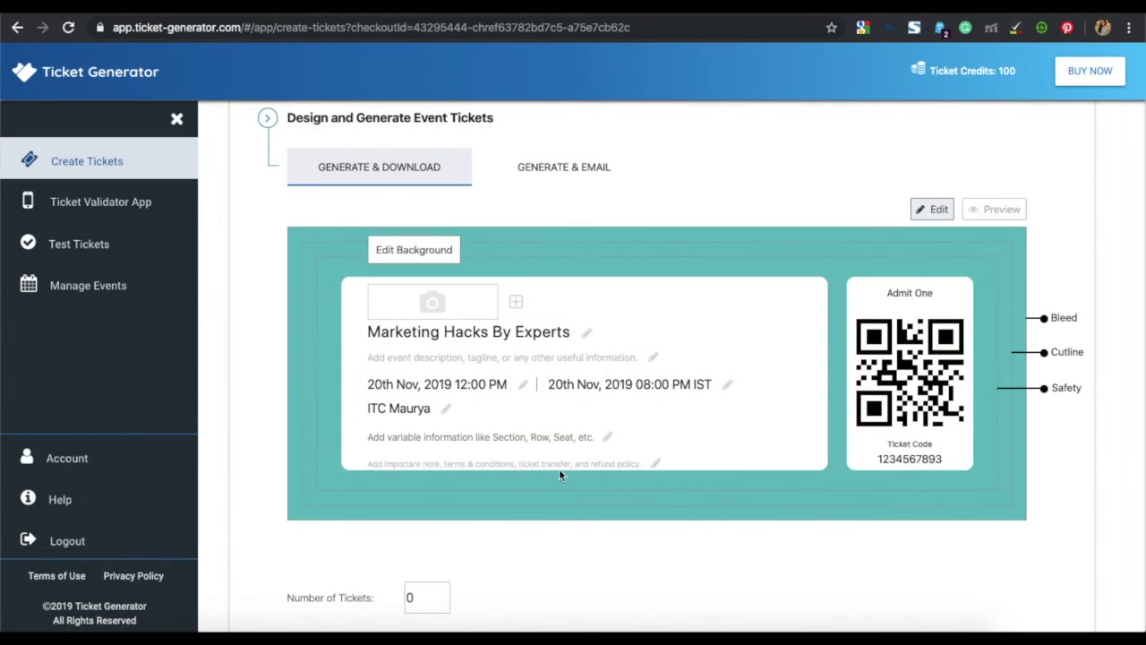
- Add protest.png as the ticket's logo image
{"action": "left_click", "coordinate": [454, 308]}
{"action": "left_click", "coordinate": [573, 285]}
{"action": "left_click", "coordinate": [501, 119]}
{"action": "double_click", "coordinate": [501, 119]}
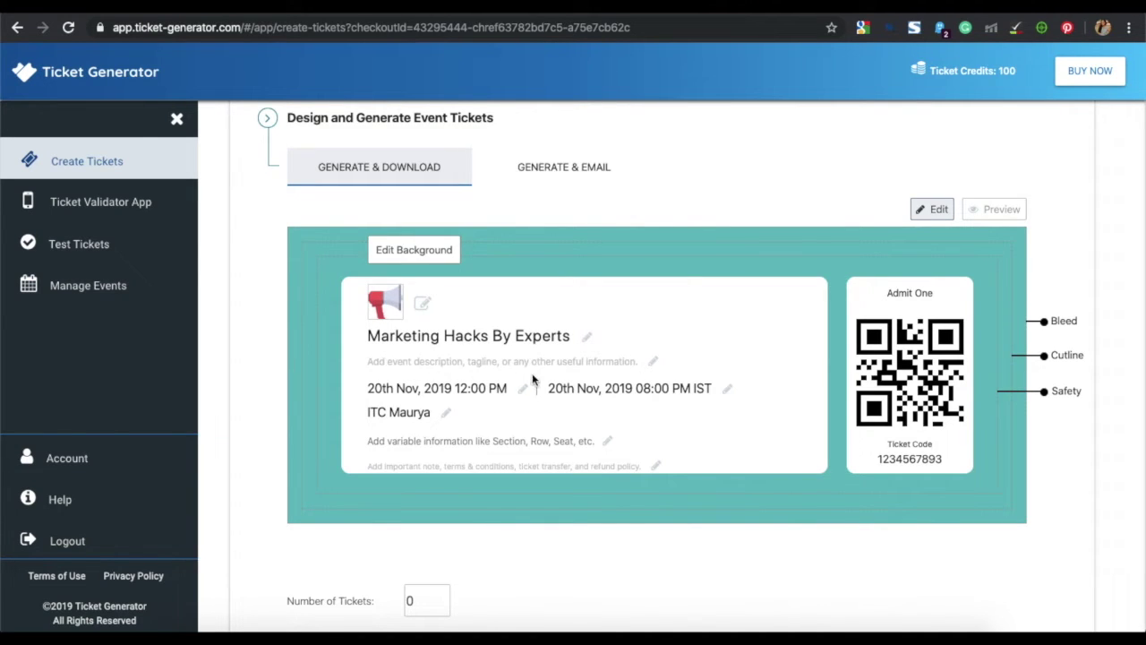
- Update the event description to 'Get marketing tips and tricks by experts'
{"action": "left_click", "coordinate": [653, 365]}
{"action": "type", "text": "Get marketing tips and tricks by experts"}
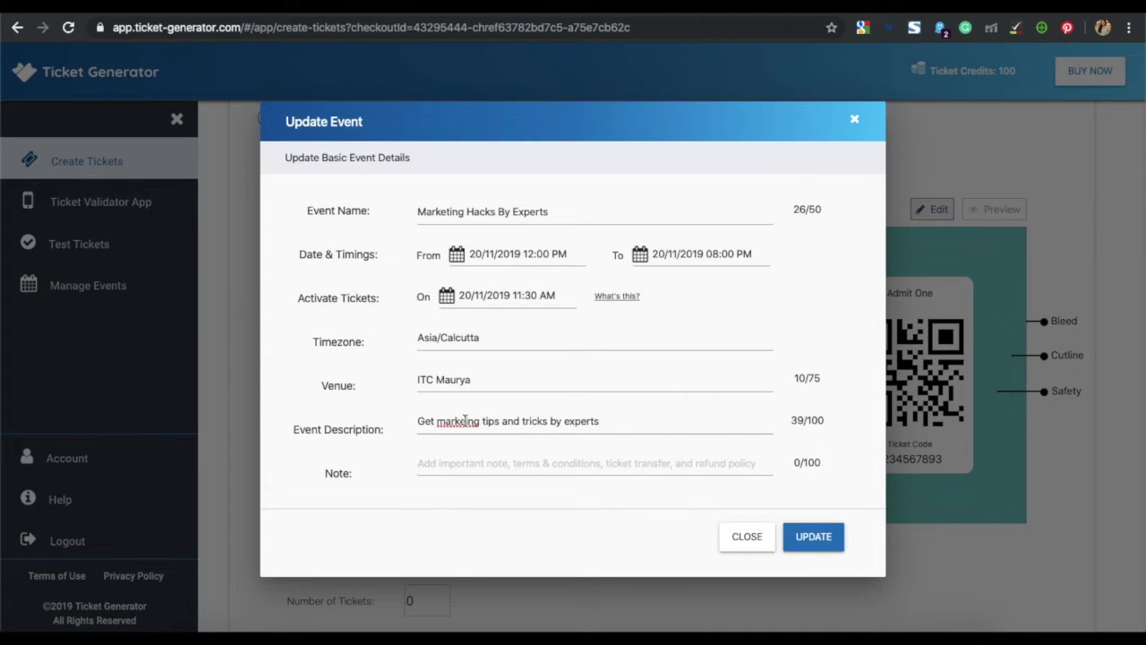
{"action": "left_click", "coordinate": [816, 542]}
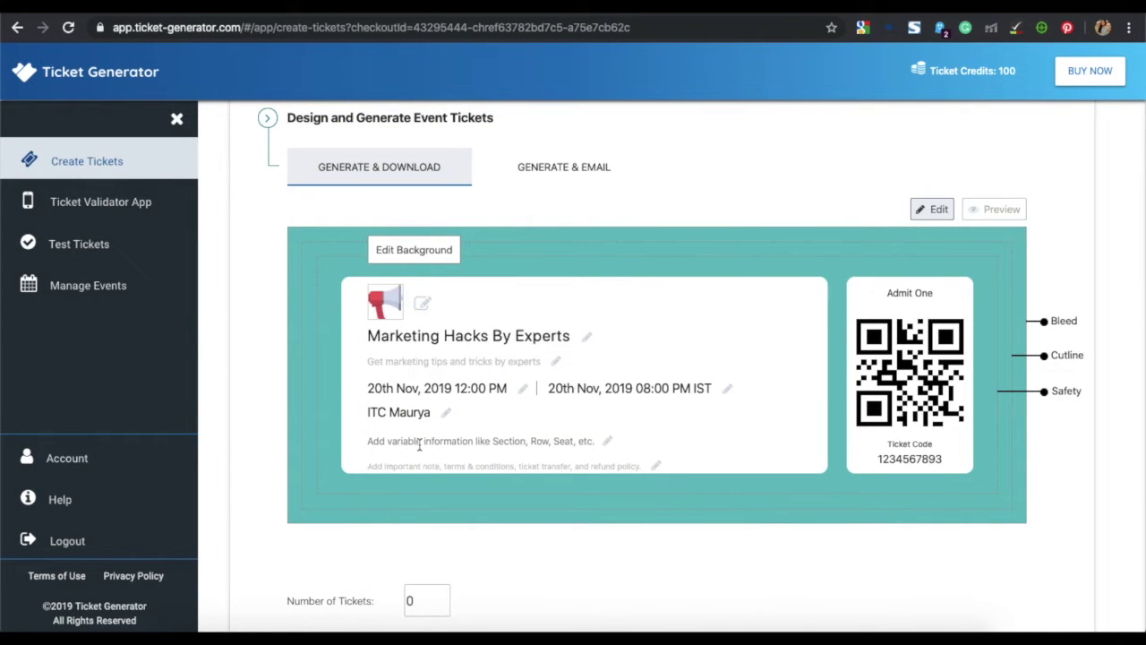
- Upload sample_sheet.xlsx from Downloads as the ticket's variable seat, row, section, price and theatre data
{"action": "left_click", "coordinate": [608, 444]}
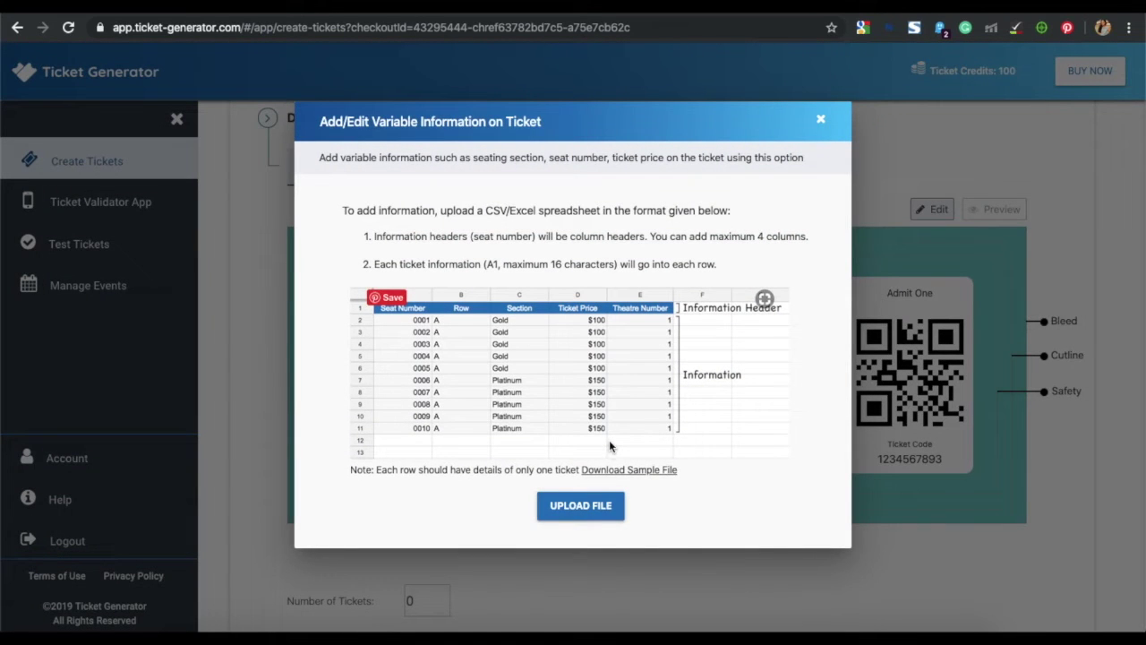
{"action": "left_click", "coordinate": [601, 507]}
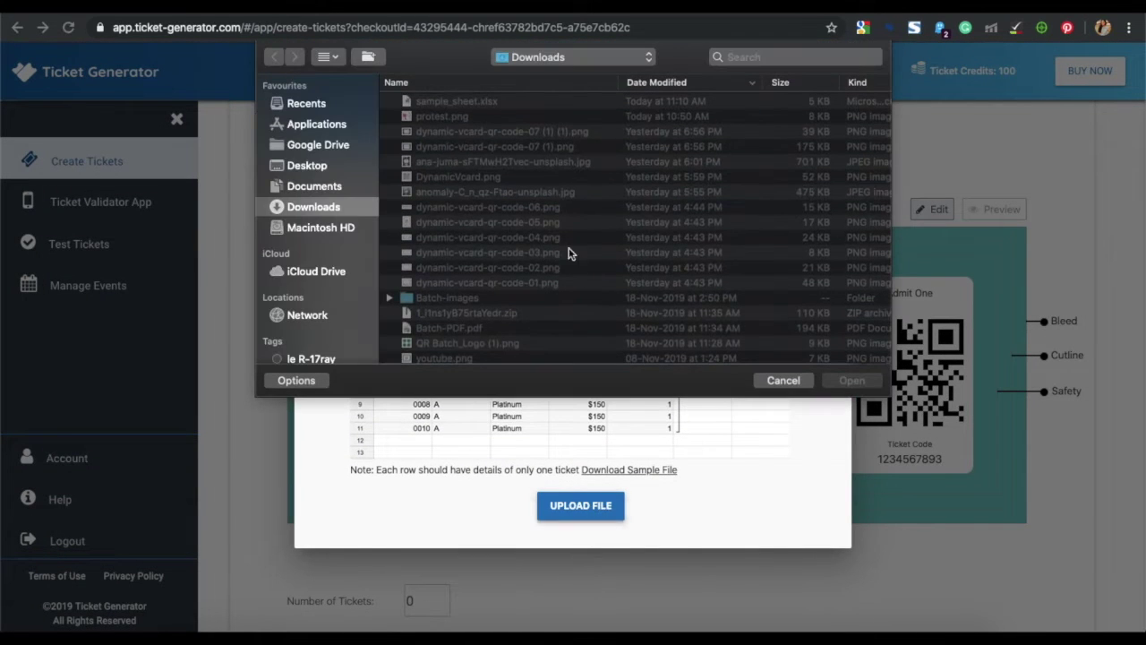
{"action": "left_click", "coordinate": [551, 103]}
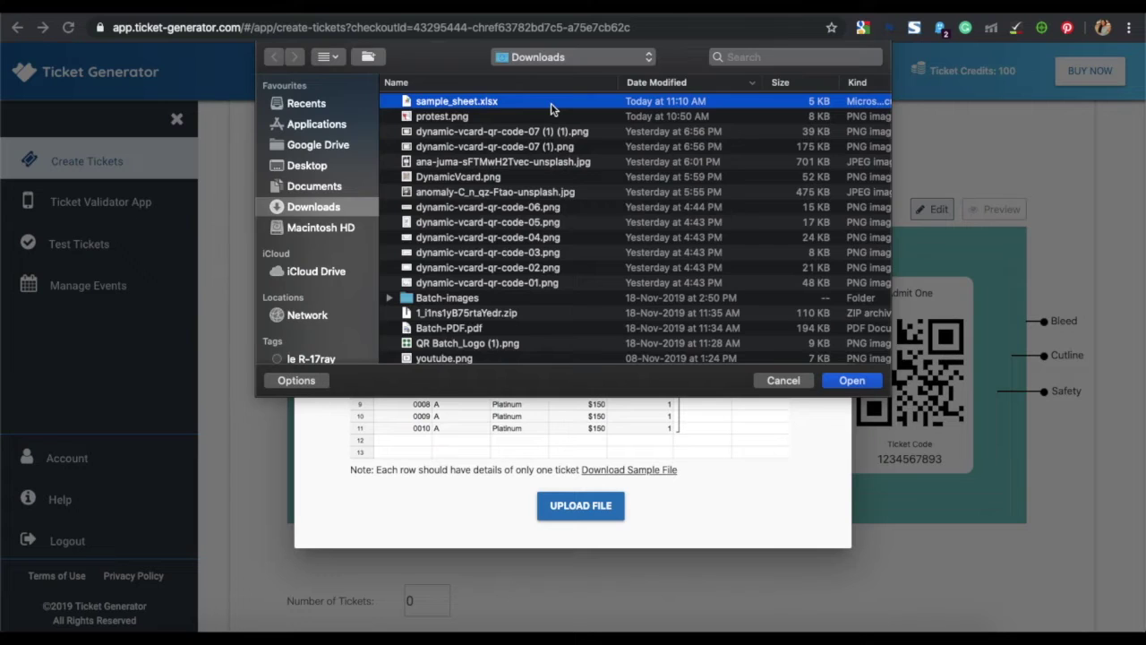
{"action": "double_click", "coordinate": [551, 103]}
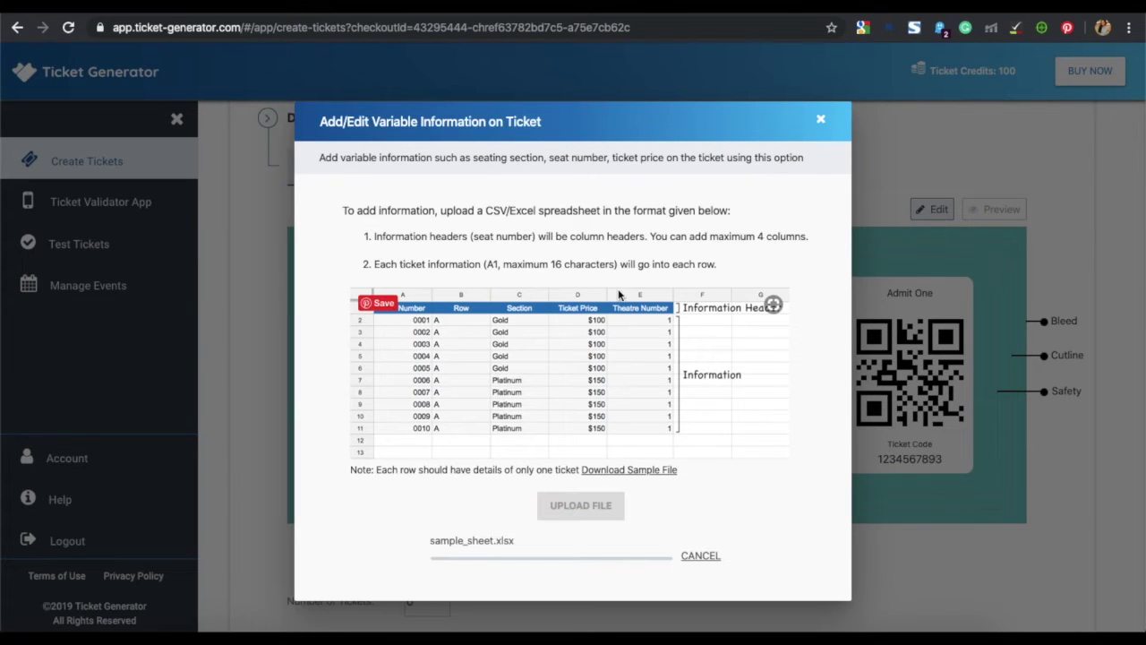
{"action": "scroll", "coordinate": [617, 288], "scroll_direction": "down", "scroll_amount": 1}
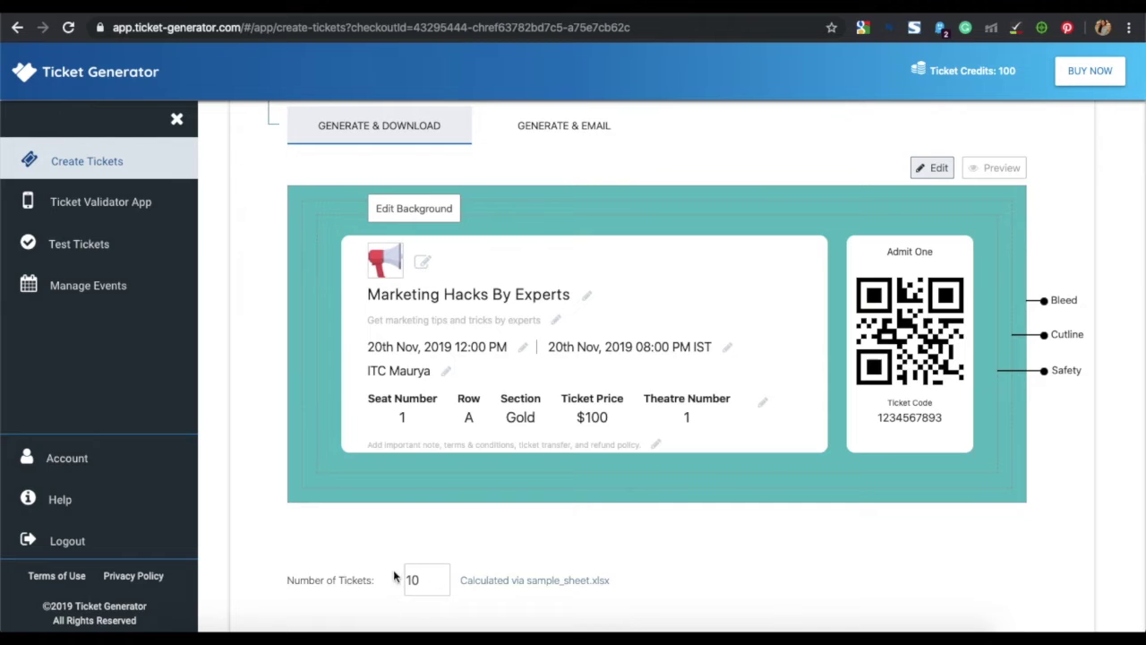
- Preview the ticket showing Seat 1, Row A, Gold, $100, Theatre 1
{"action": "scroll", "coordinate": [415, 600], "scroll_direction": "up", "scroll_amount": 1}
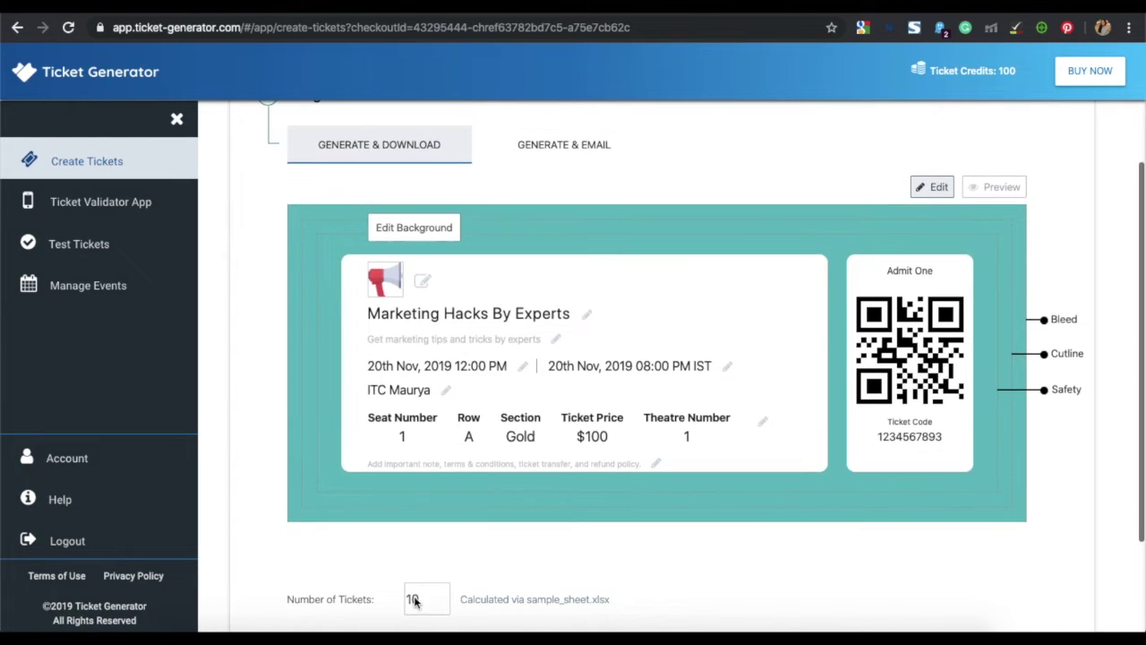
{"action": "left_click", "coordinate": [974, 191]}
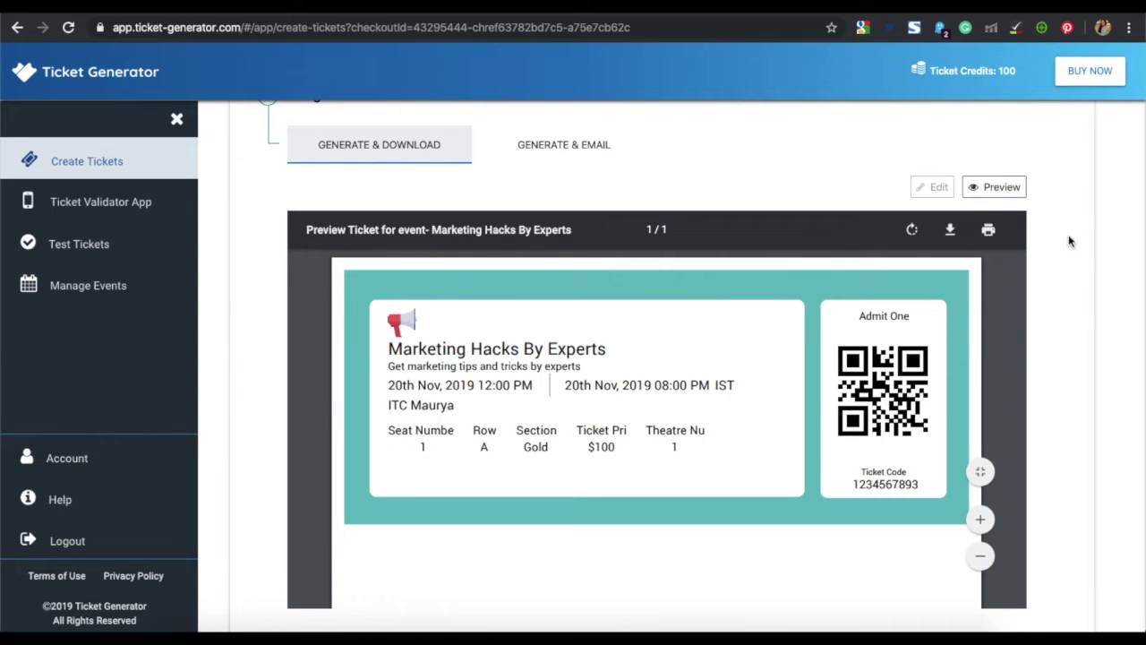
{"action": "scroll", "coordinate": [1039, 331], "scroll_direction": "down", "scroll_amount": 2}
{"action": "scroll", "coordinate": [1003, 366], "scroll_direction": "down", "scroll_amount": 5}
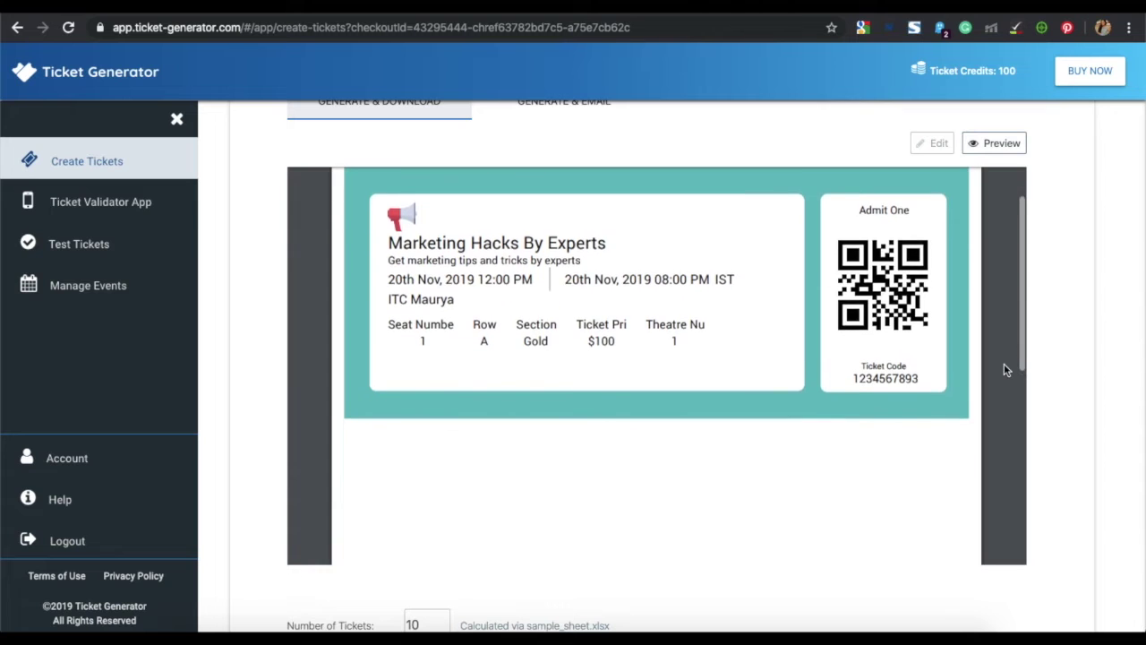
{"action": "scroll", "coordinate": [1004, 370], "scroll_direction": "up", "scroll_amount": 5}
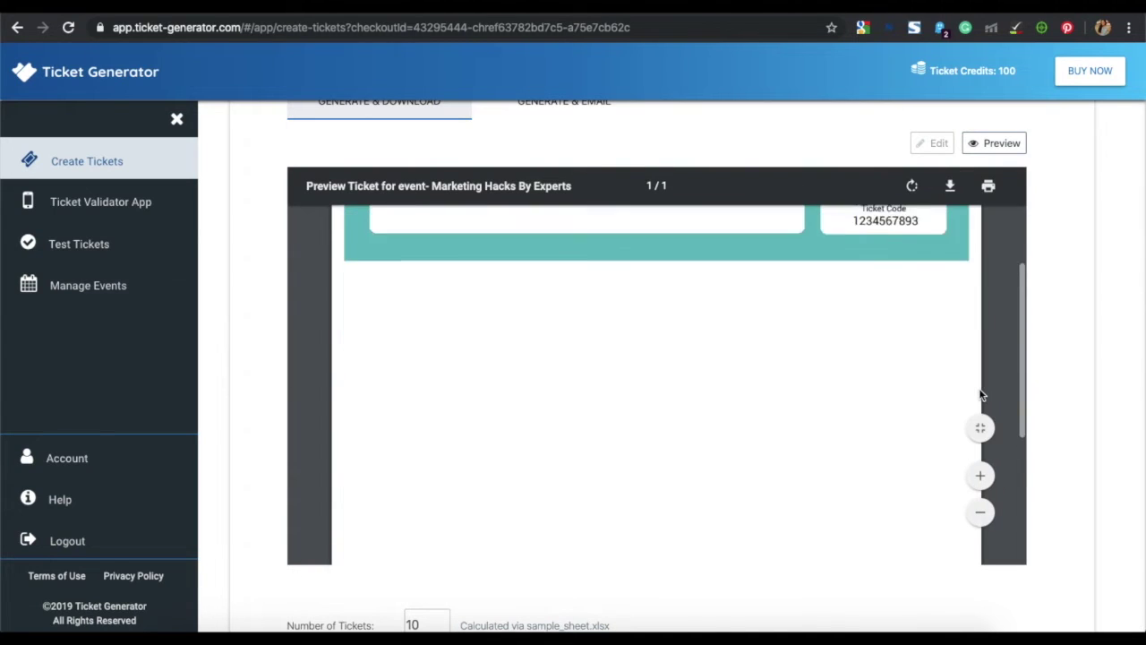
{"action": "scroll", "coordinate": [1078, 412], "scroll_direction": "down", "scroll_amount": 3}
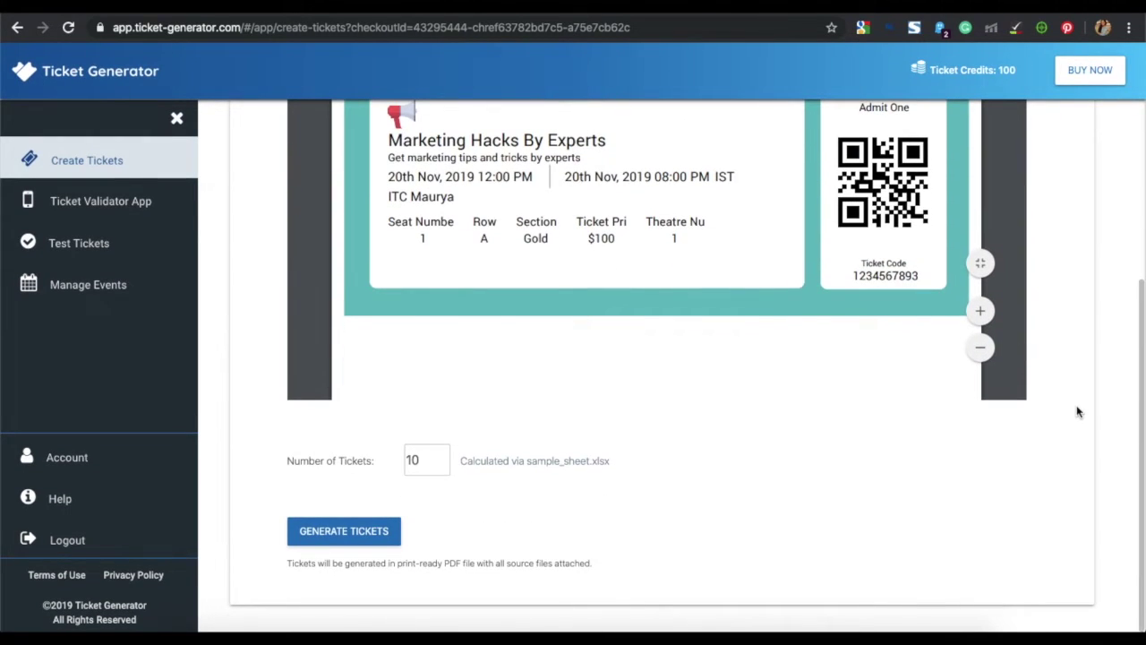
- Confirm responsibility for the design and generate all 10 tickets
{"action": "left_click", "coordinate": [372, 535]}
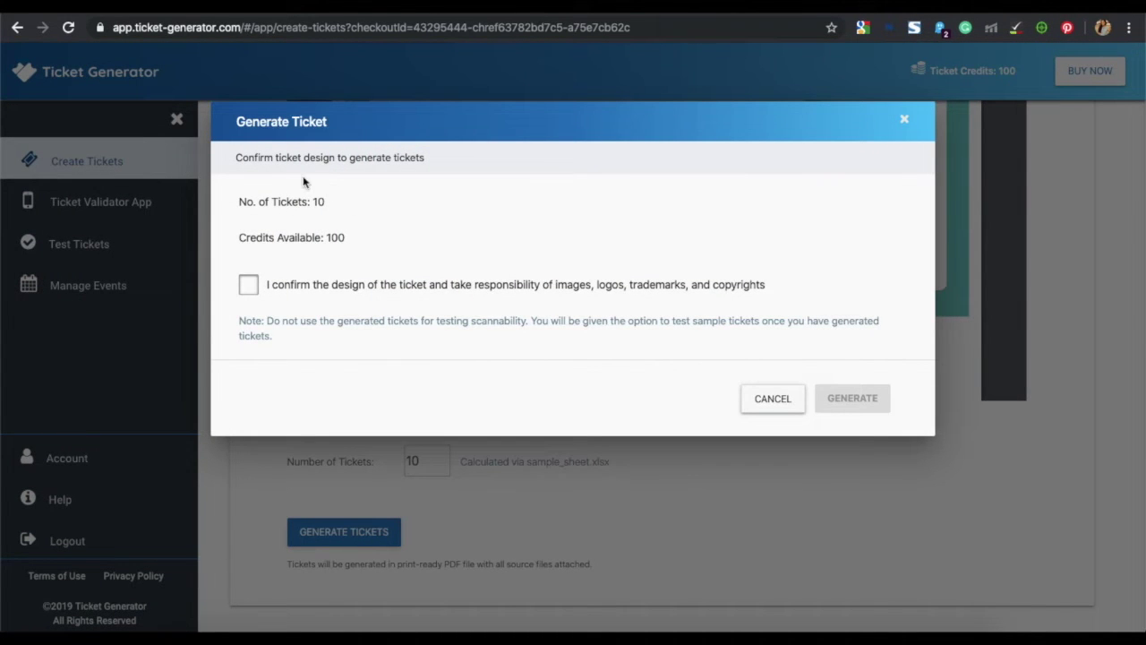
{"action": "left_click", "coordinate": [251, 285]}
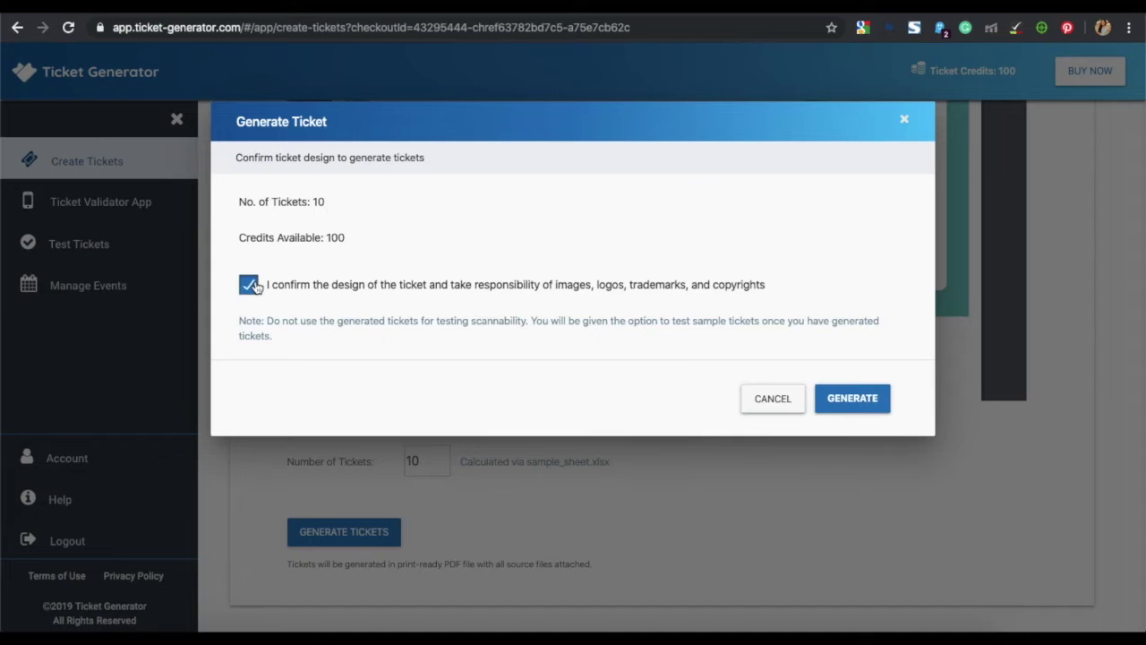
{"action": "left_click", "coordinate": [855, 398]}
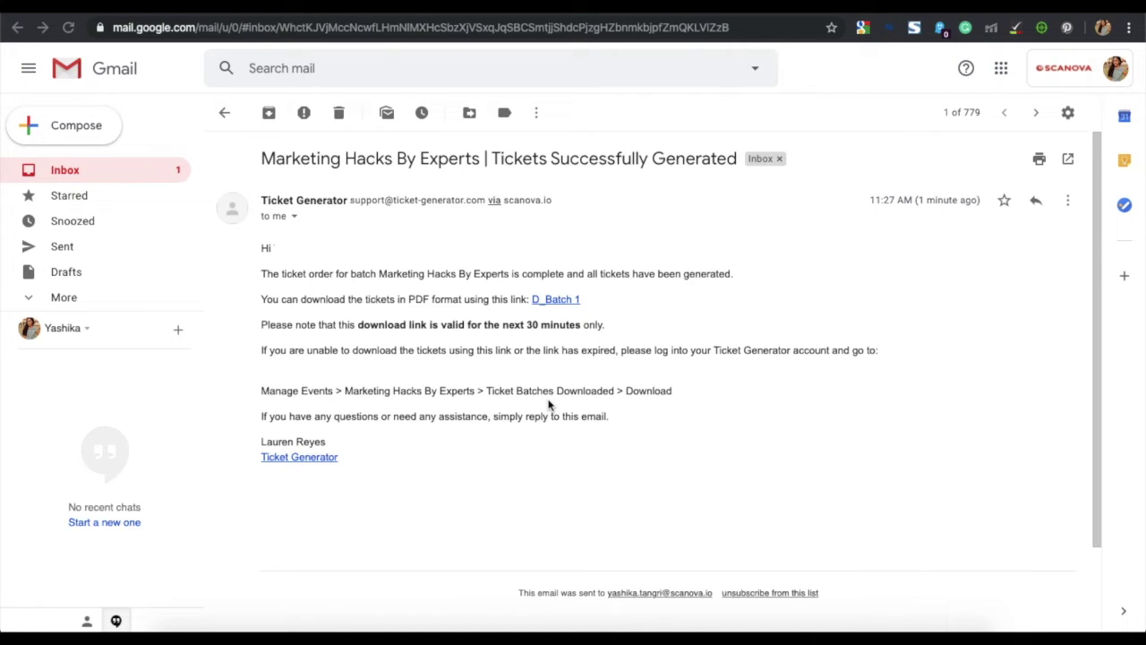
- Download the D_Batch 1 ticket zip from the Gmail link and open it
{"action": "left_click", "coordinate": [562, 305]}
{"action": "left_click", "coordinate": [575, 307]}
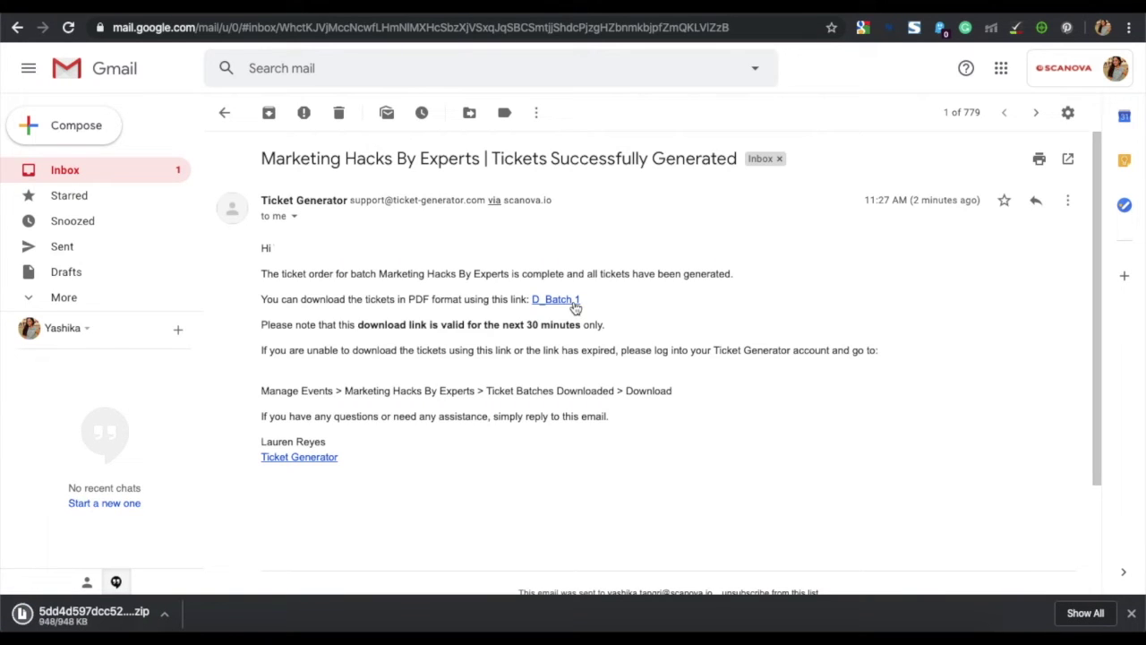
{"action": "left_click", "coordinate": [136, 617]}
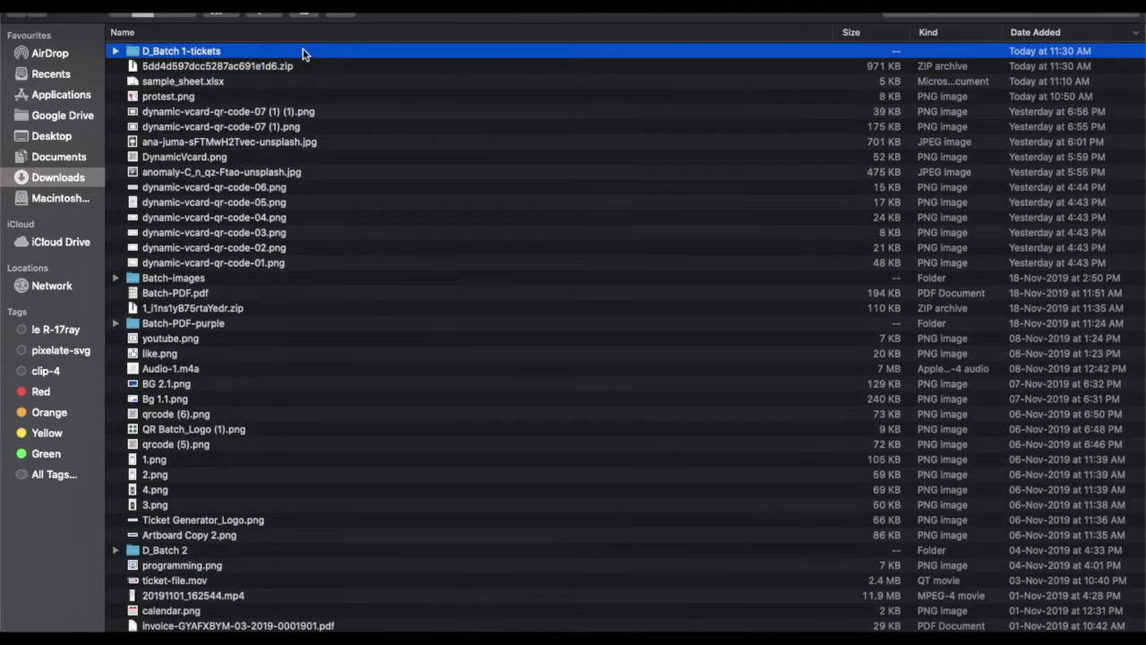
- Open the D_Batch 1-tickets folder, preview a ticket PDF, and return to the browser
{"action": "double_click", "coordinate": [303, 51]}
{"action": "double_click", "coordinate": [251, 52]}
{"action": "key", "text": "ctrl+Left"}
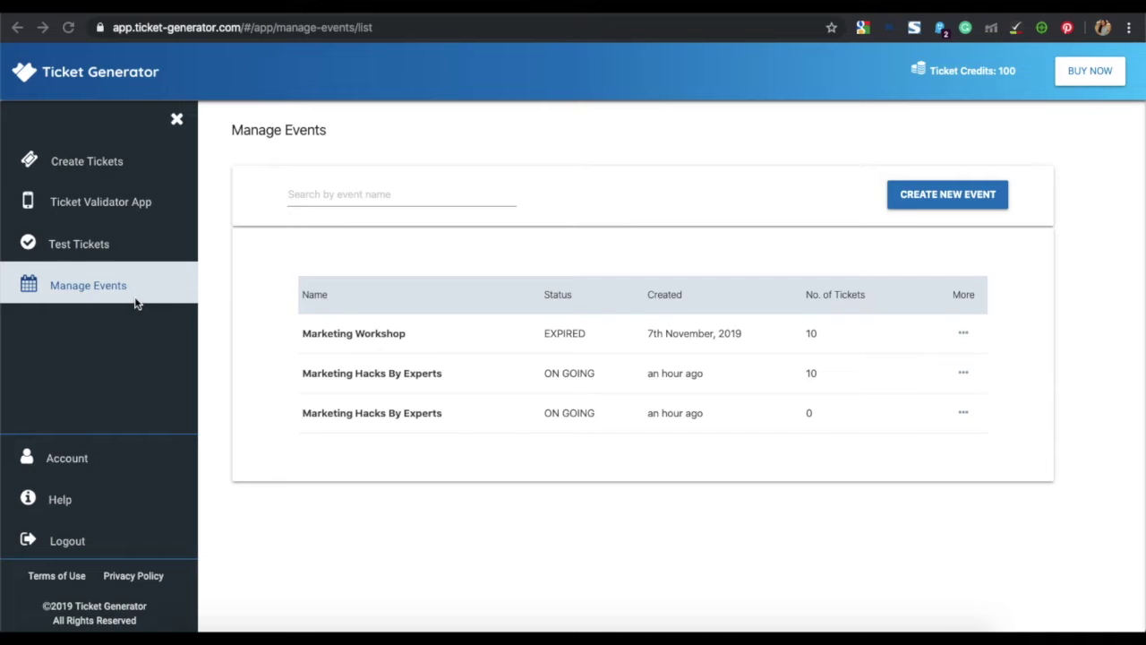
- Open the 10-ticket Marketing Hacks By Experts event and download its D_Batch 1 tickets
{"action": "left_click", "coordinate": [419, 378]}
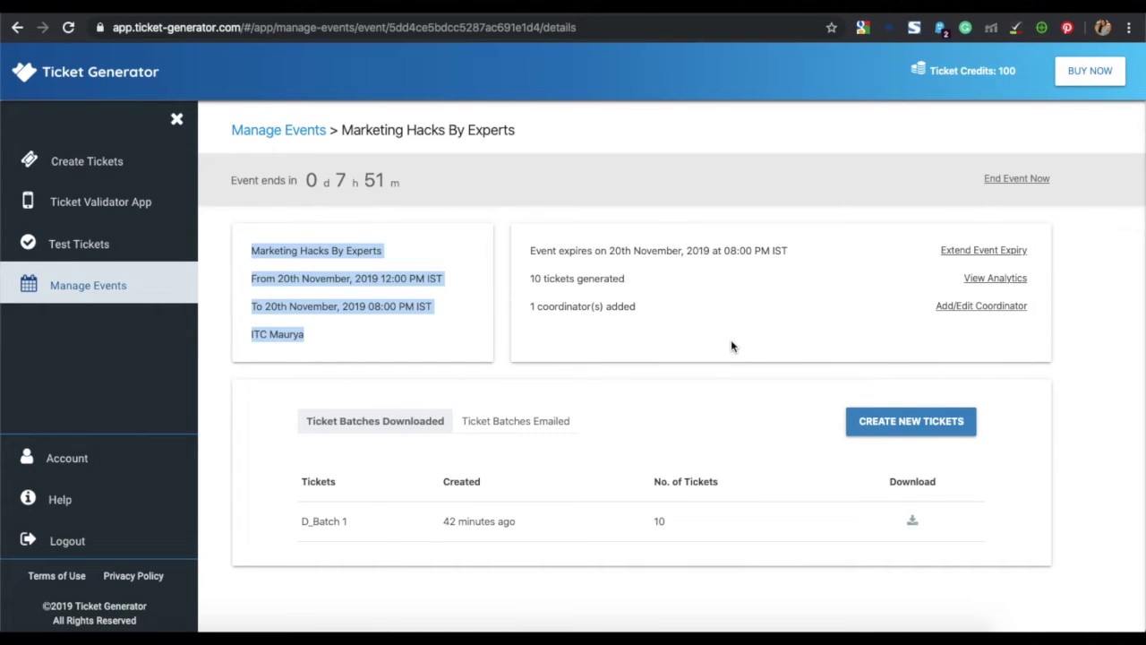
{"action": "left_click", "coordinate": [913, 523]}
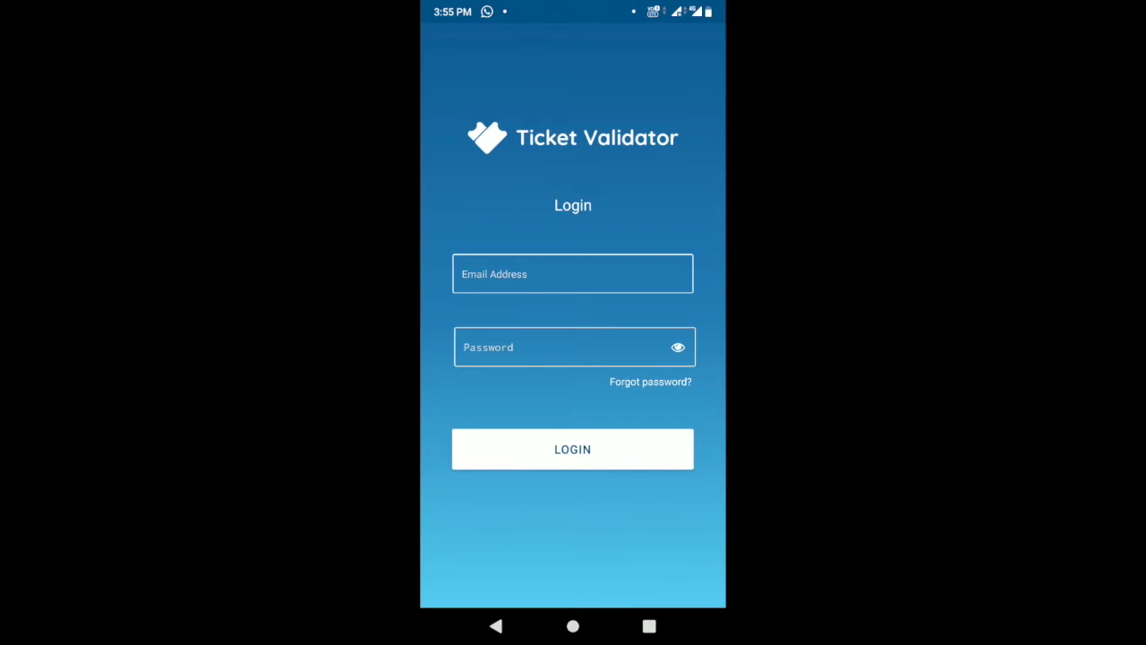
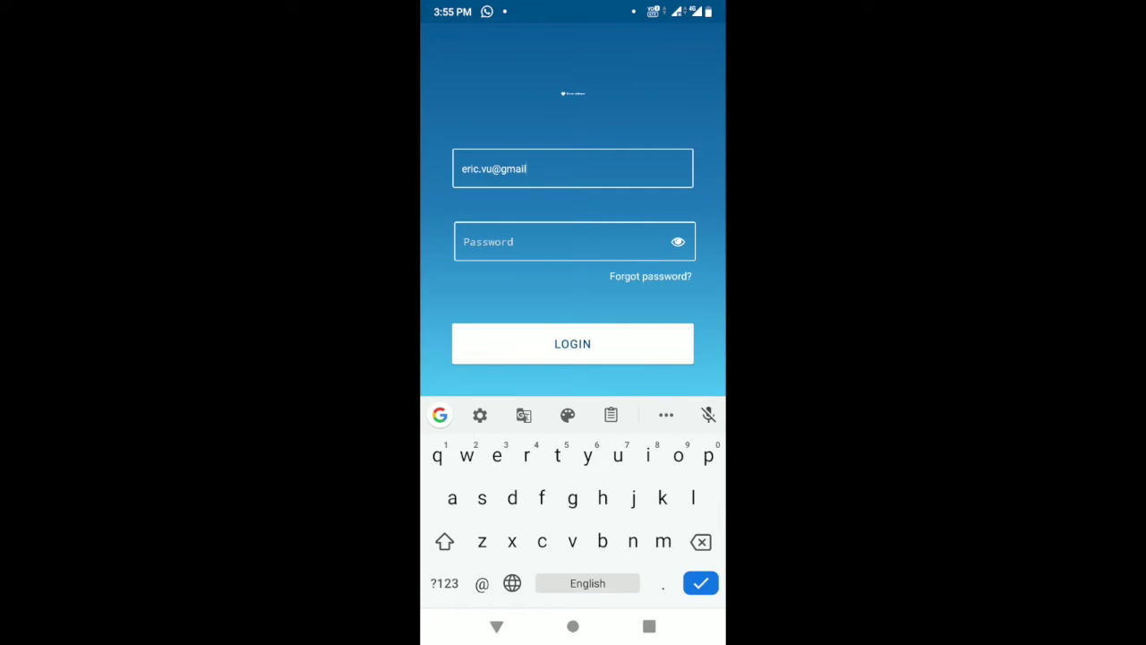
- Enter the account e-mail address and password on the Ticket Validator login screen
{"action": "left_click", "coordinate": [565, 241]}
{"action": "type", "text": "*************n"}
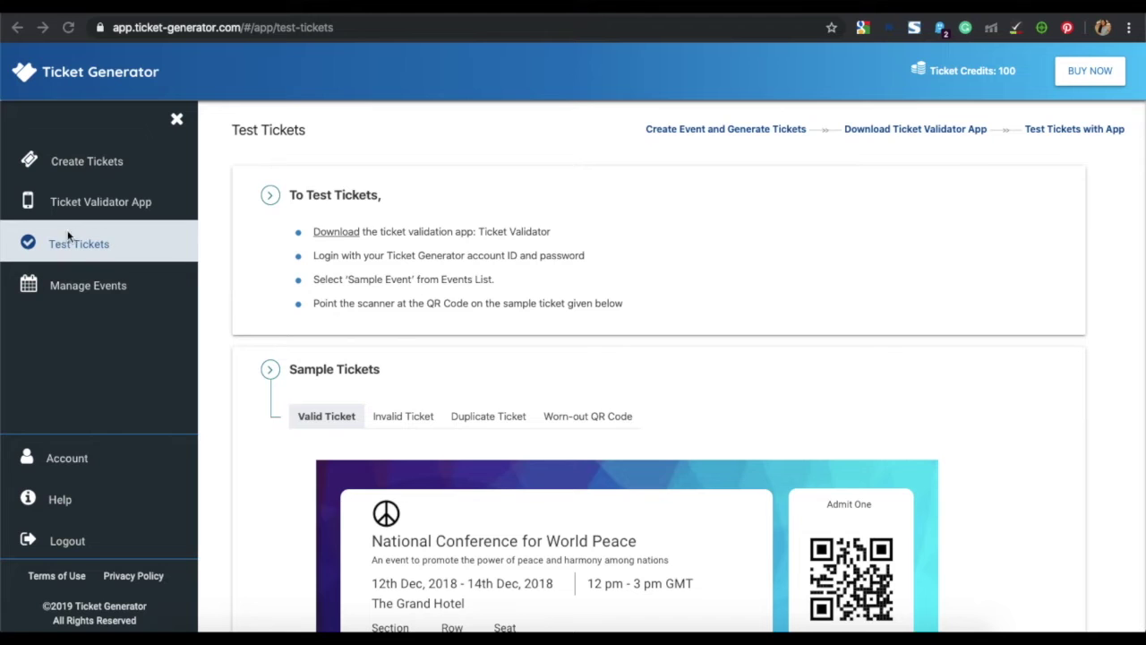
- Step through the Valid, Invalid, Duplicate and Worn-out QR Code sample tickets on Test Tickets
{"action": "scroll", "coordinate": [849, 340], "scroll_direction": "down", "scroll_amount": 3}
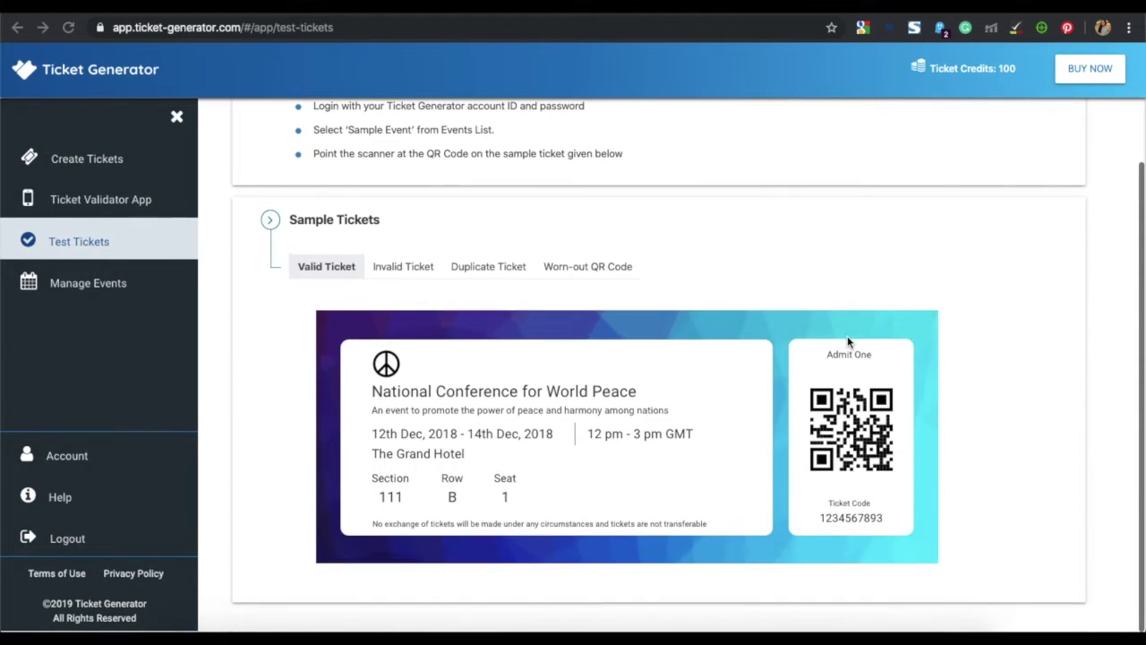
{"action": "left_click", "coordinate": [335, 275]}
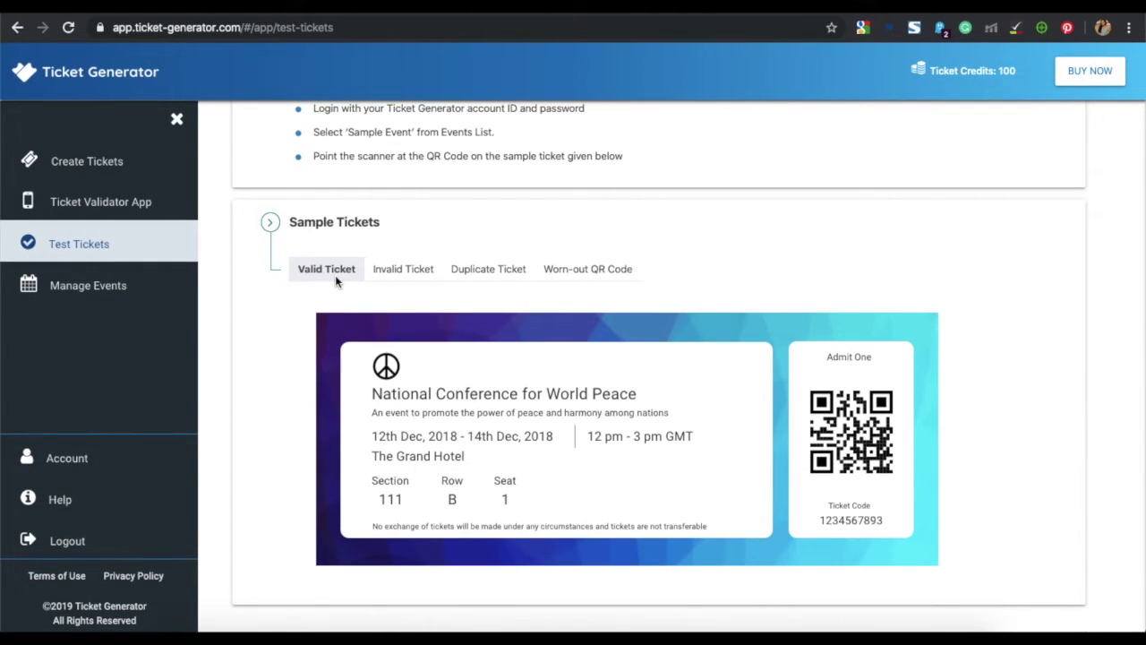
{"action": "left_click", "coordinate": [420, 274]}
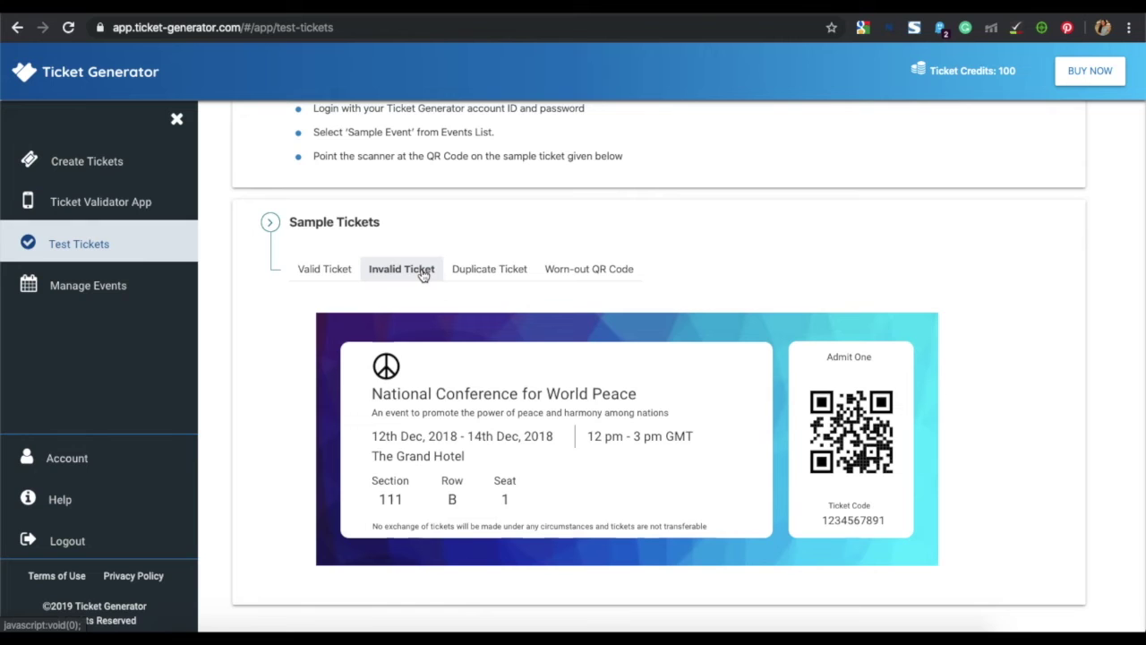
{"action": "left_click", "coordinate": [471, 278]}
{"action": "left_click", "coordinate": [573, 272]}
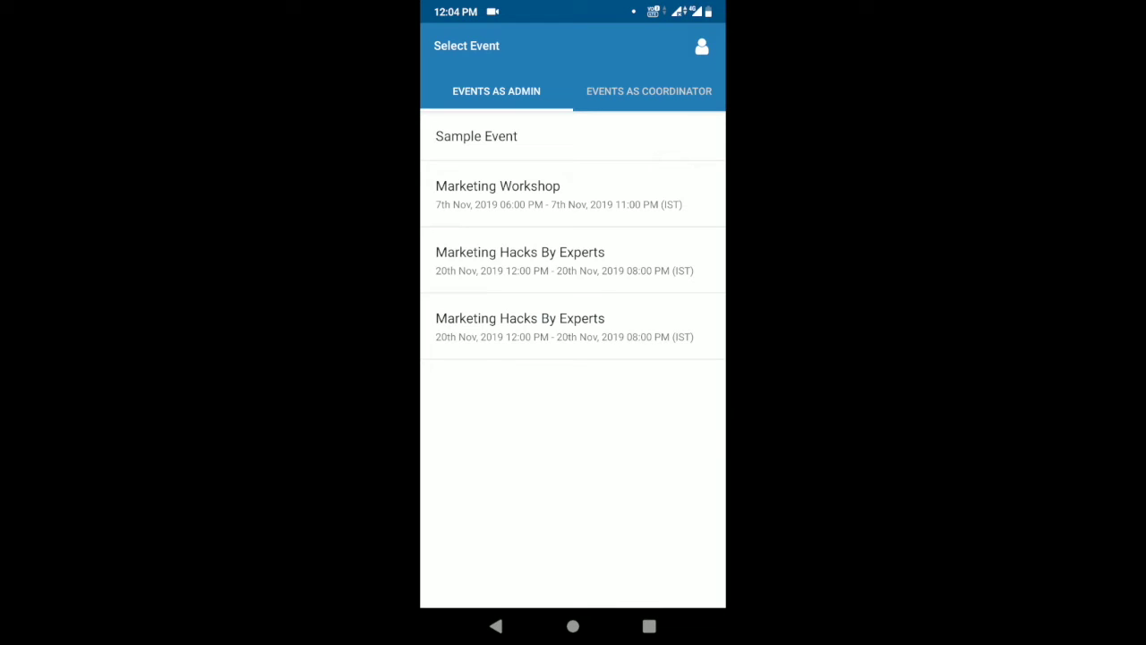
- Scan valid, invalid and already-used tickets for Sample Event, granting the used ticket re-entry
{"action": "left_click", "coordinate": [476, 136]}
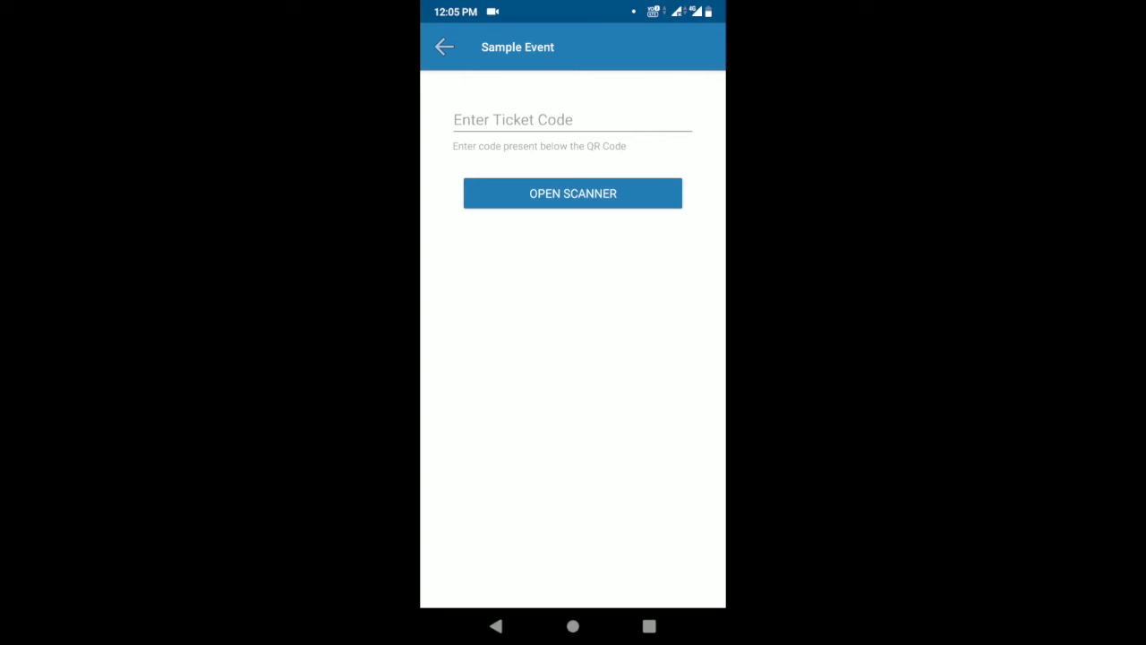
{"action": "left_click", "coordinate": [573, 193]}
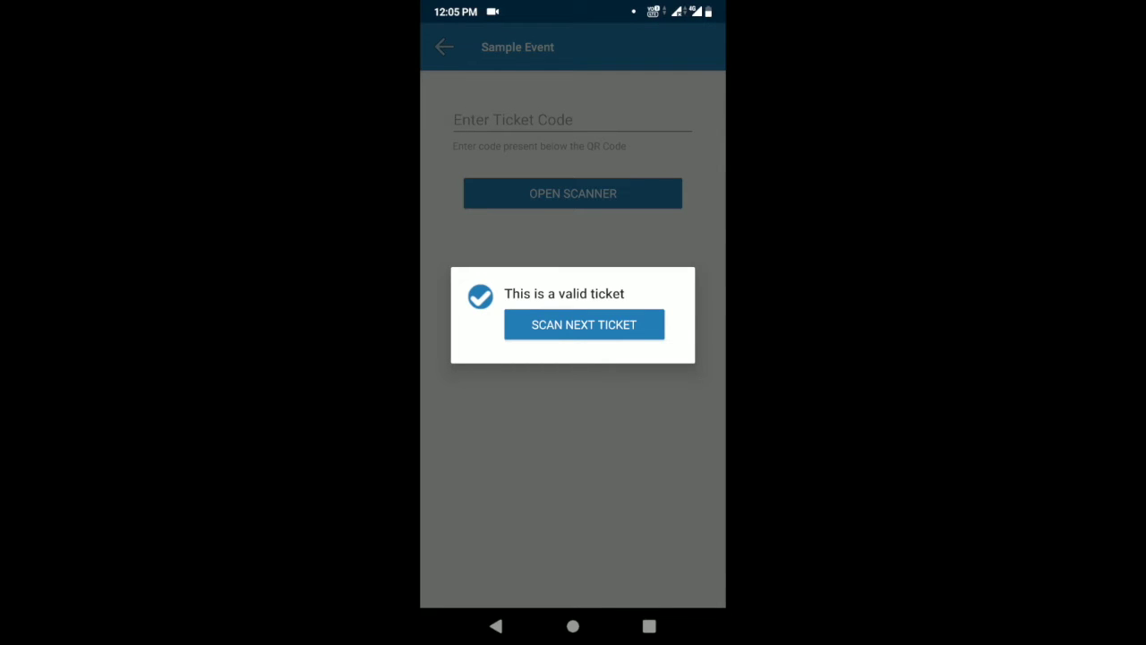
{"action": "left_click", "coordinate": [584, 324]}
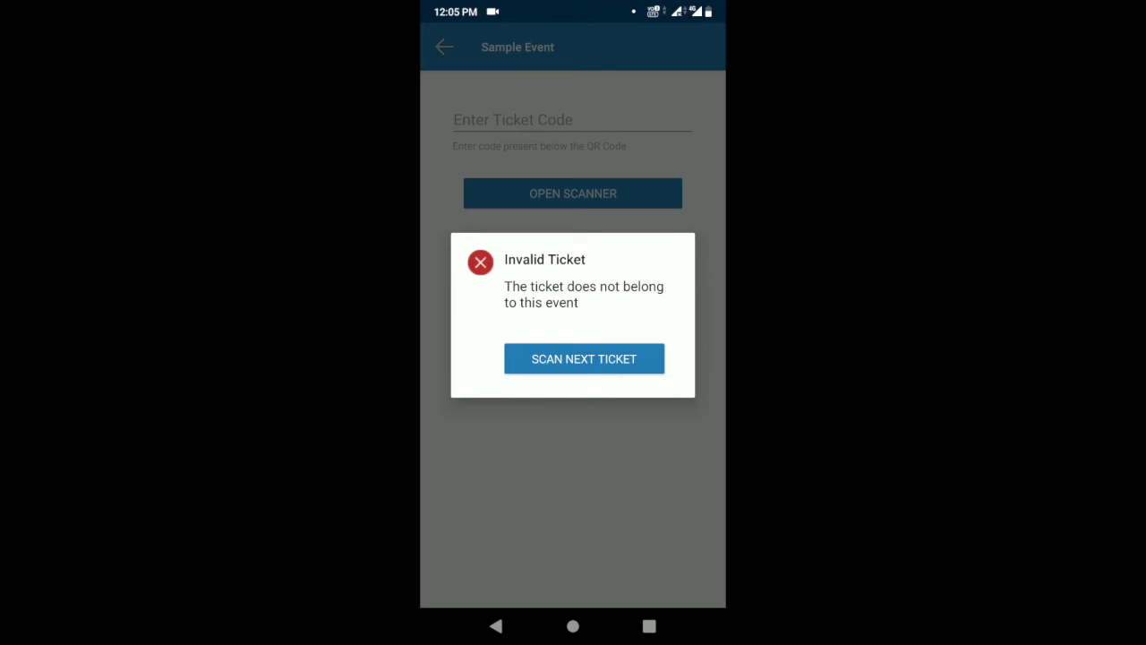
{"action": "left_click", "coordinate": [584, 359]}
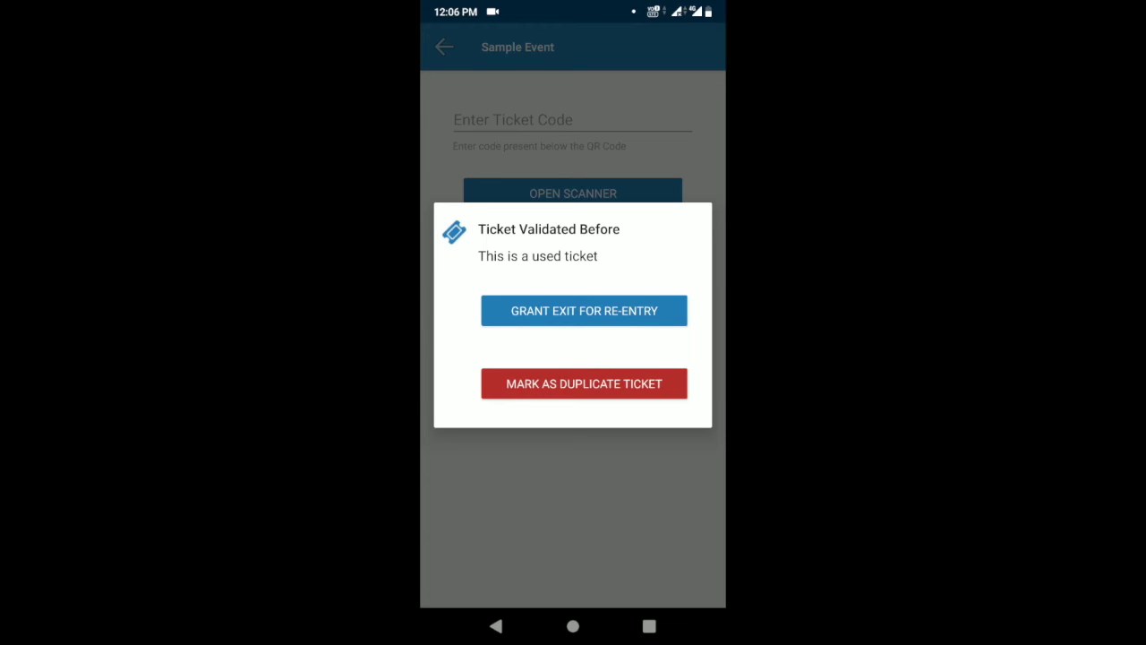
{"action": "left_click", "coordinate": [584, 310]}
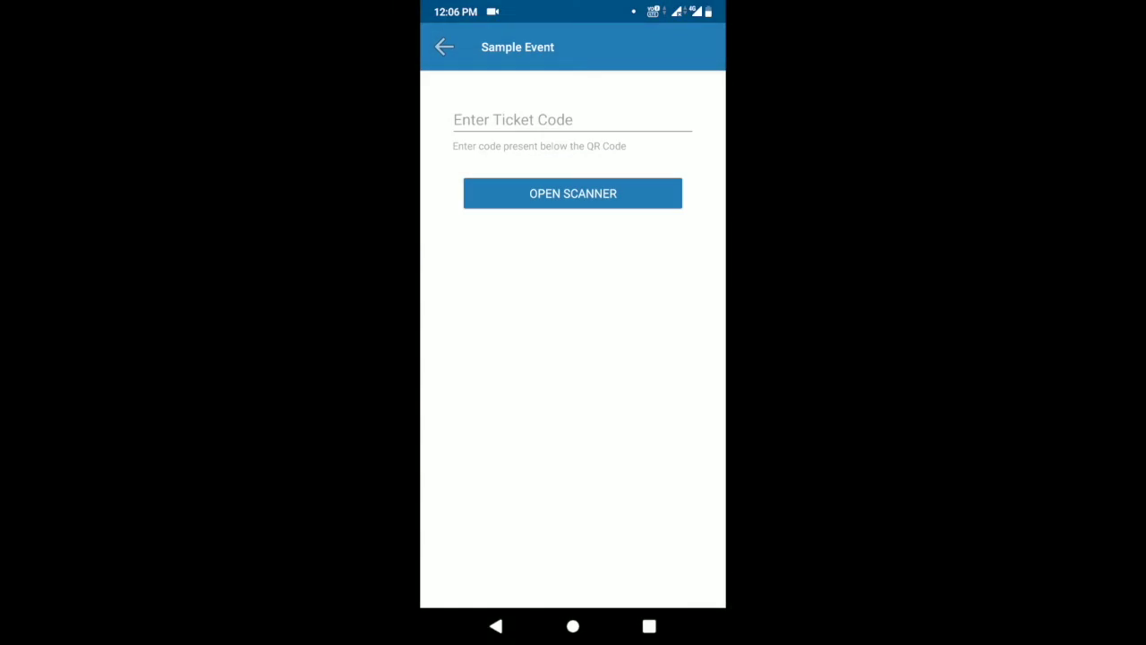
{"action": "left_click", "coordinate": [555, 120]}
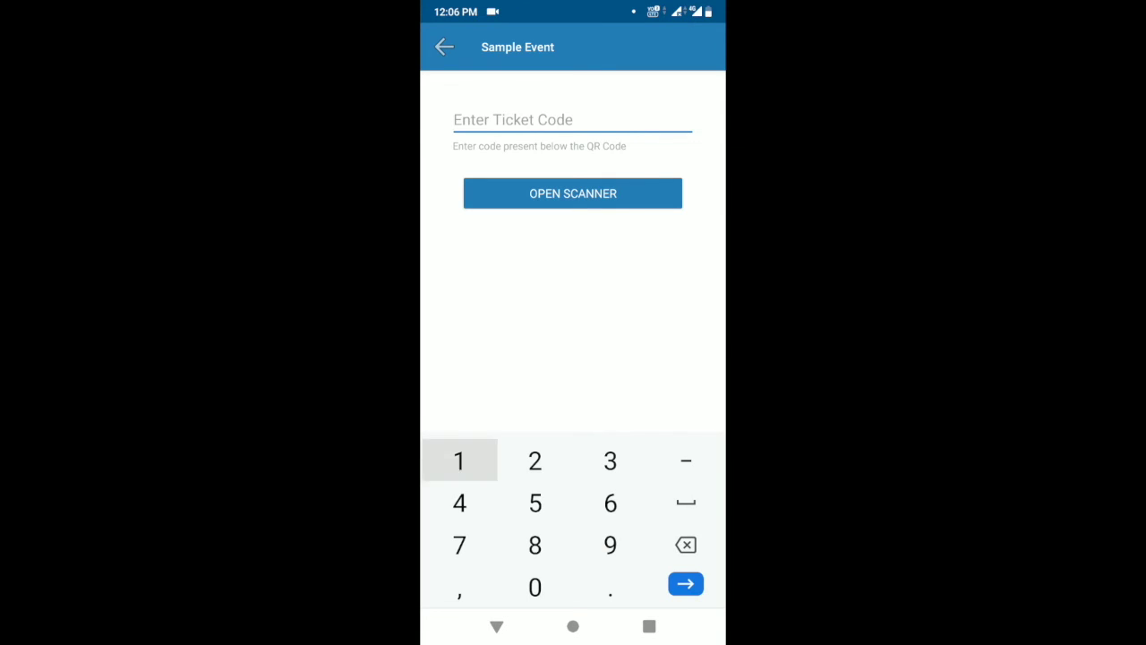
{"action": "type", "text": "123"}
{"action": "type", "text": "93"}
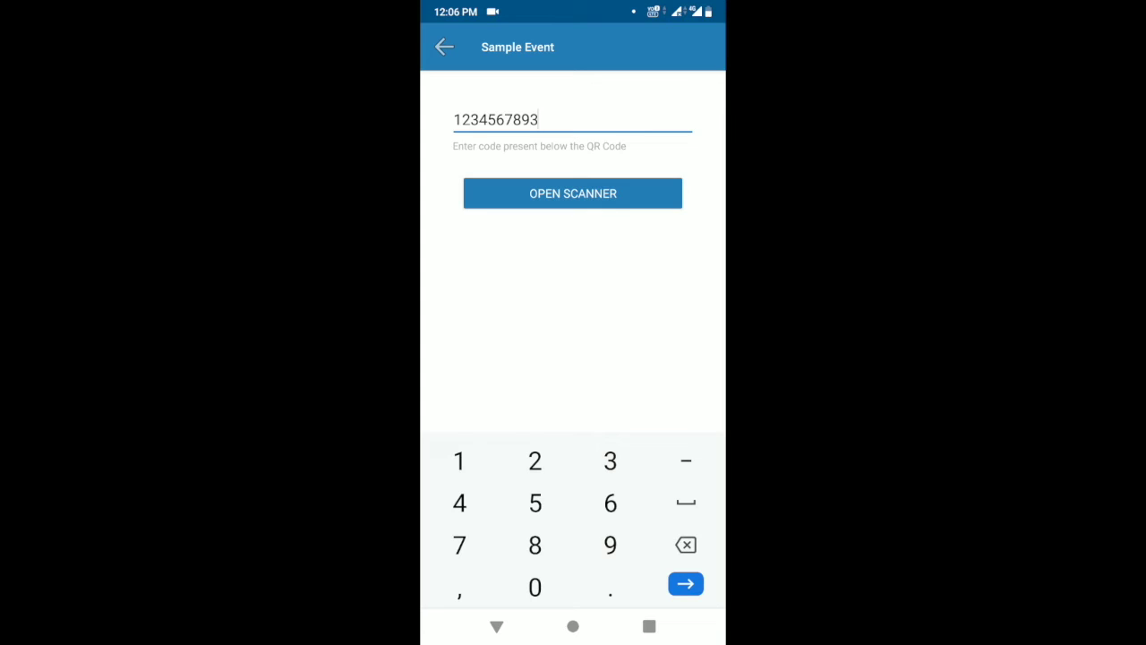
{"action": "key", "text": "Return"}
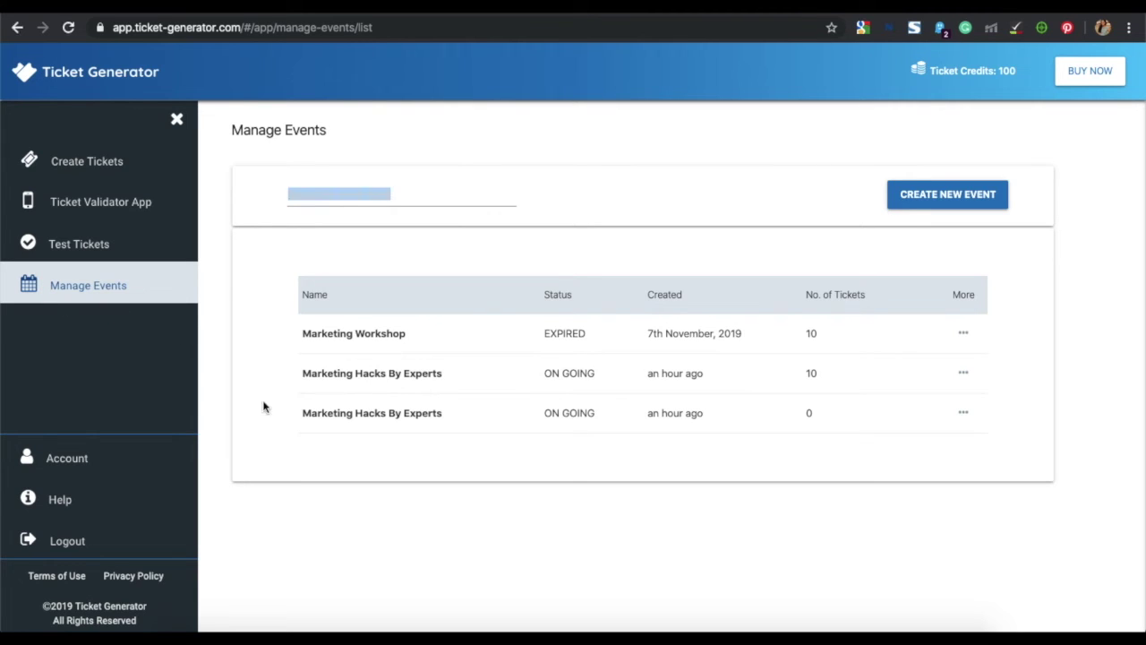
- Paste the new coordinator's e-mail into the event's Add Coordinator form and send the invite
{"action": "left_click", "coordinate": [403, 373]}
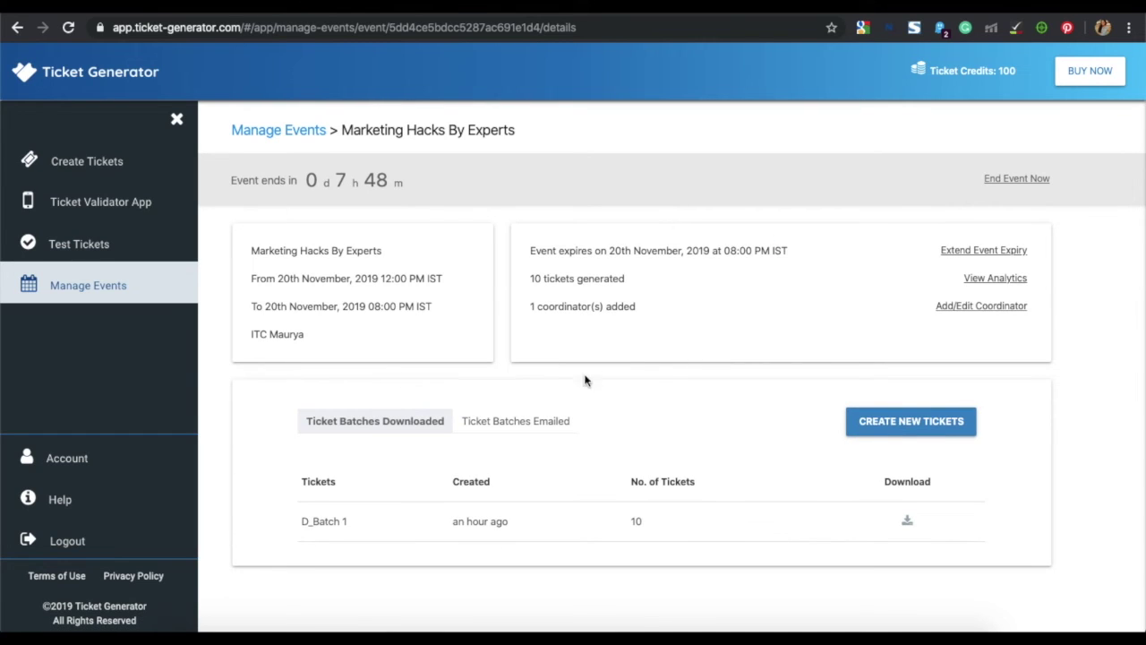
{"action": "left_click", "coordinate": [954, 308]}
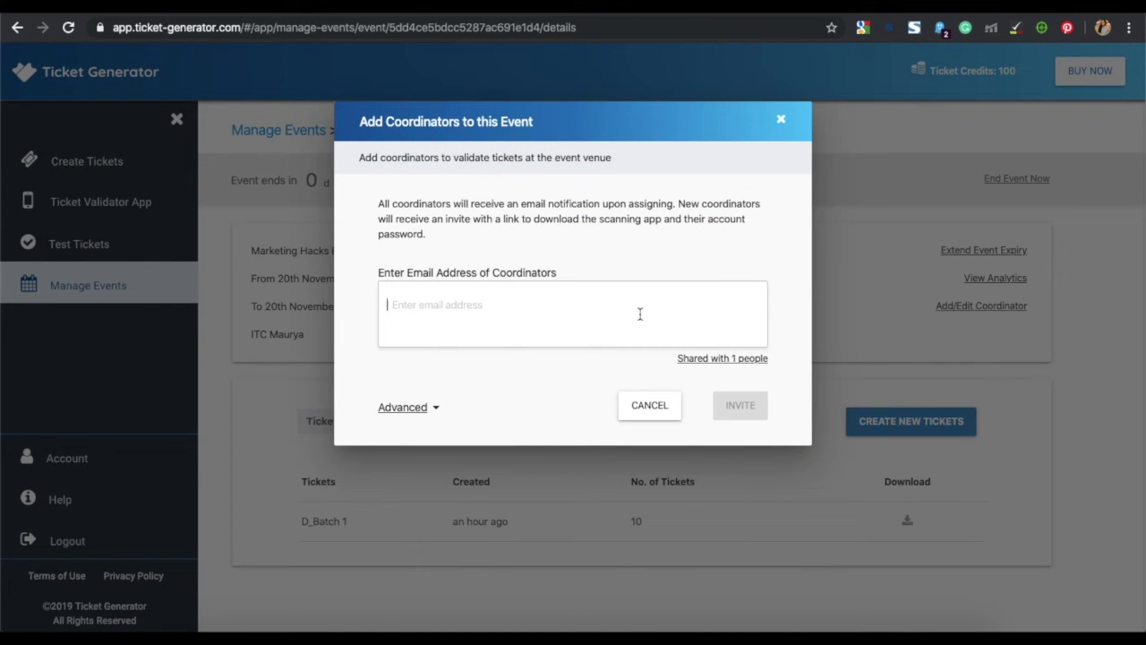
{"action": "key", "text": "ctrl+v"}
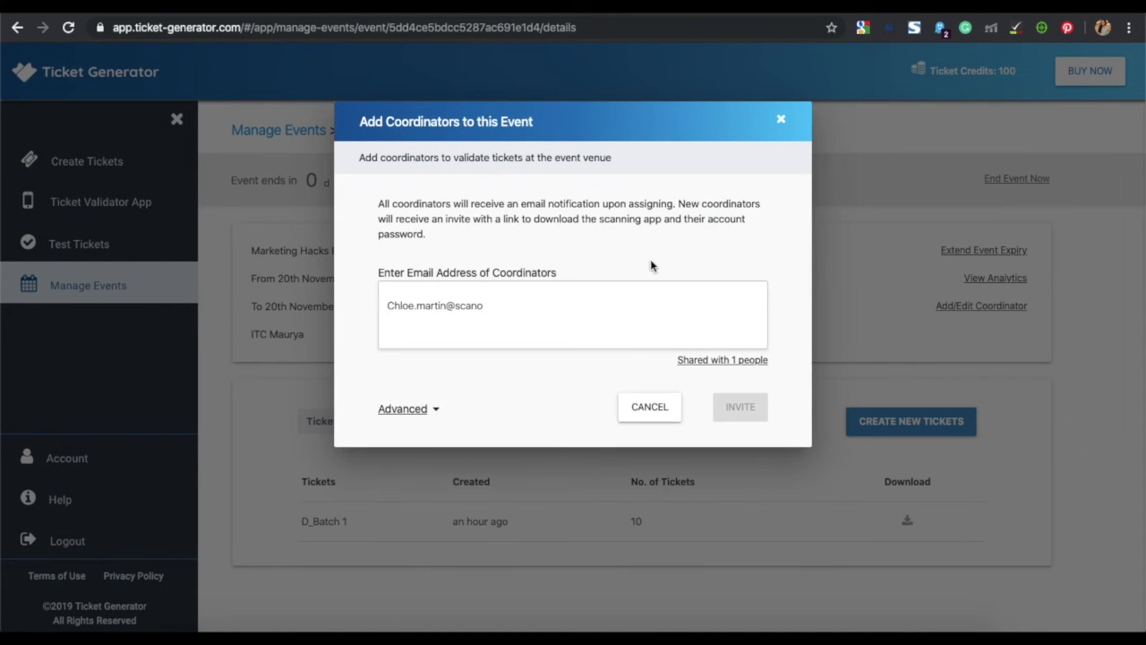
{"action": "key", "text": "Return"}
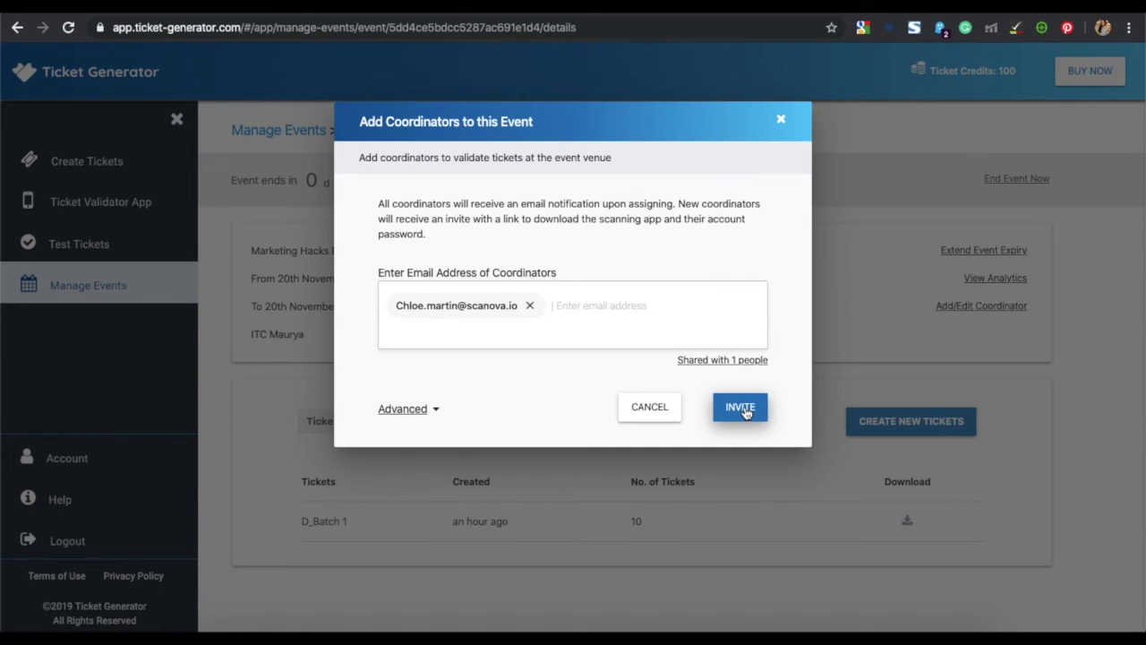
{"action": "left_click", "coordinate": [743, 409]}
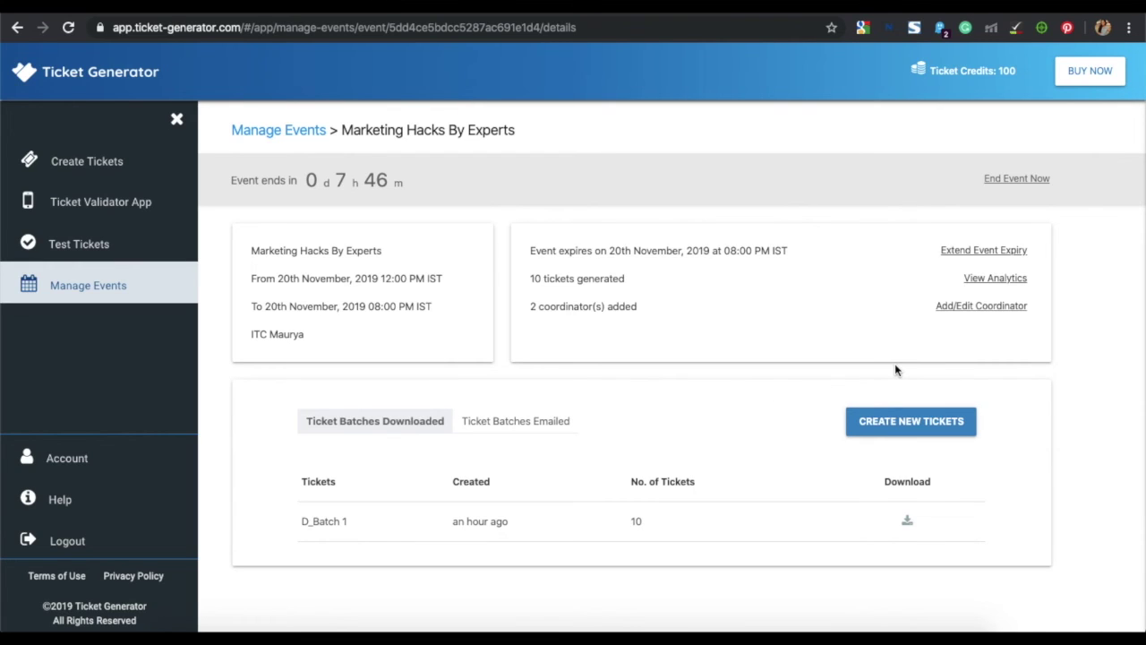
- Check ticket-verification access and the pending invite under Advanced in the coordinator settings
{"action": "left_click", "coordinate": [983, 306]}
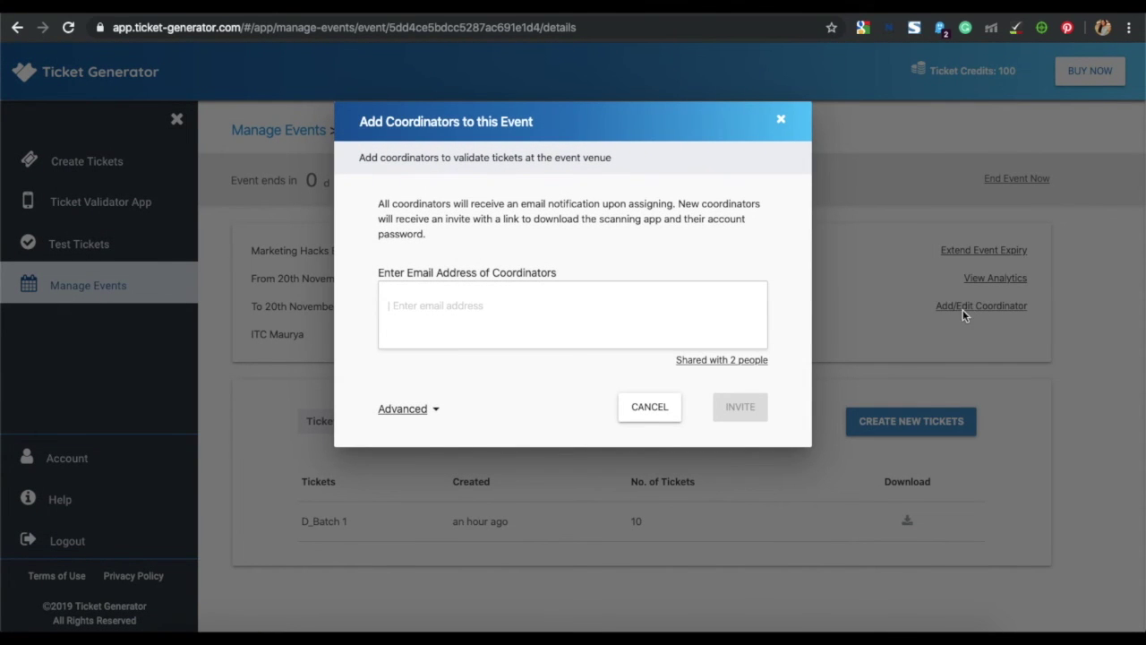
{"action": "left_click", "coordinate": [435, 410]}
{"action": "scroll", "coordinate": [503, 412], "scroll_direction": "down", "scroll_amount": 2}
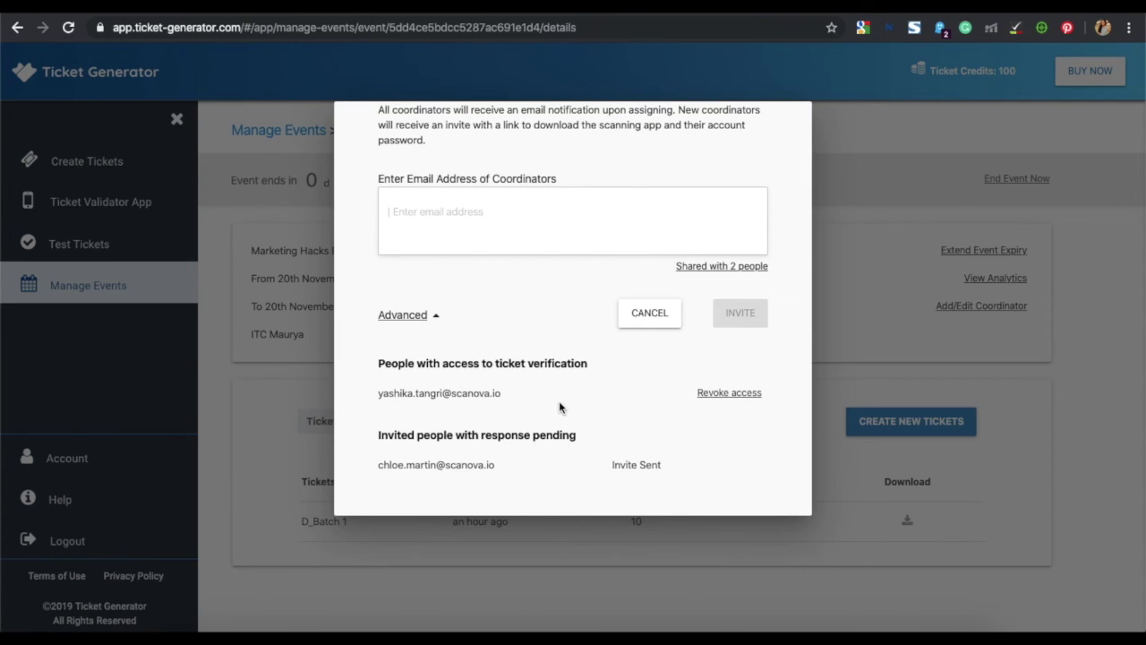
{"action": "scroll", "coordinate": [559, 402], "scroll_direction": "up", "scroll_amount": 2}
{"action": "scroll", "coordinate": [559, 407], "scroll_direction": "up", "scroll_amount": 1}
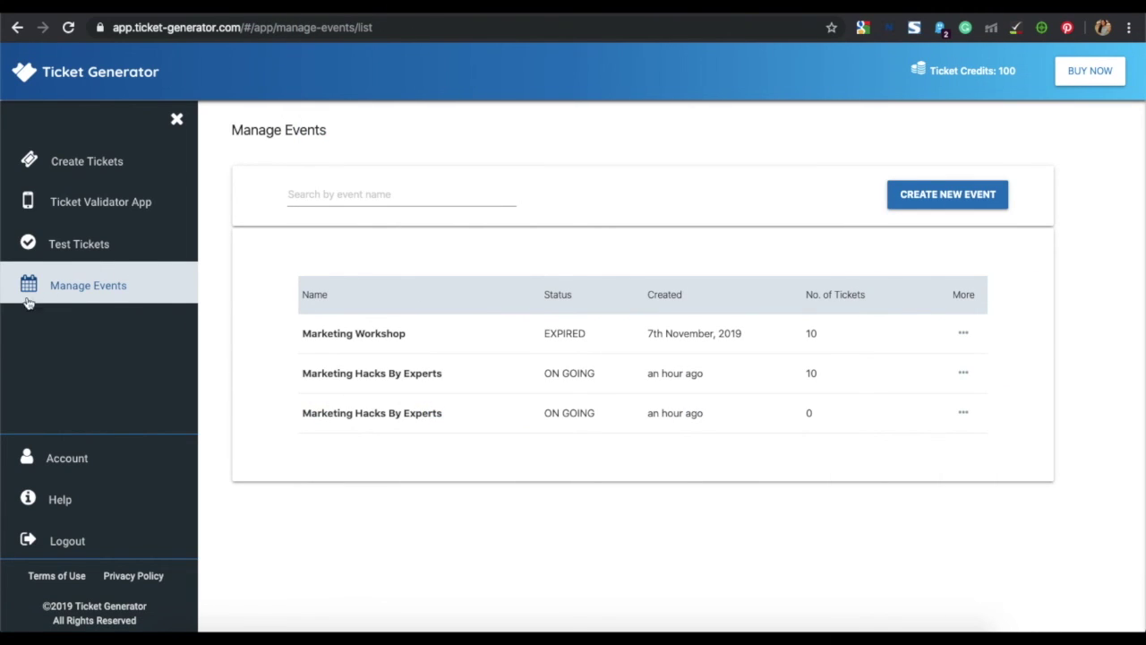
- Open Marketing Hacks By Experts and view its analytics showing 10/10 attendance at 100%
{"action": "left_click", "coordinate": [350, 377]}
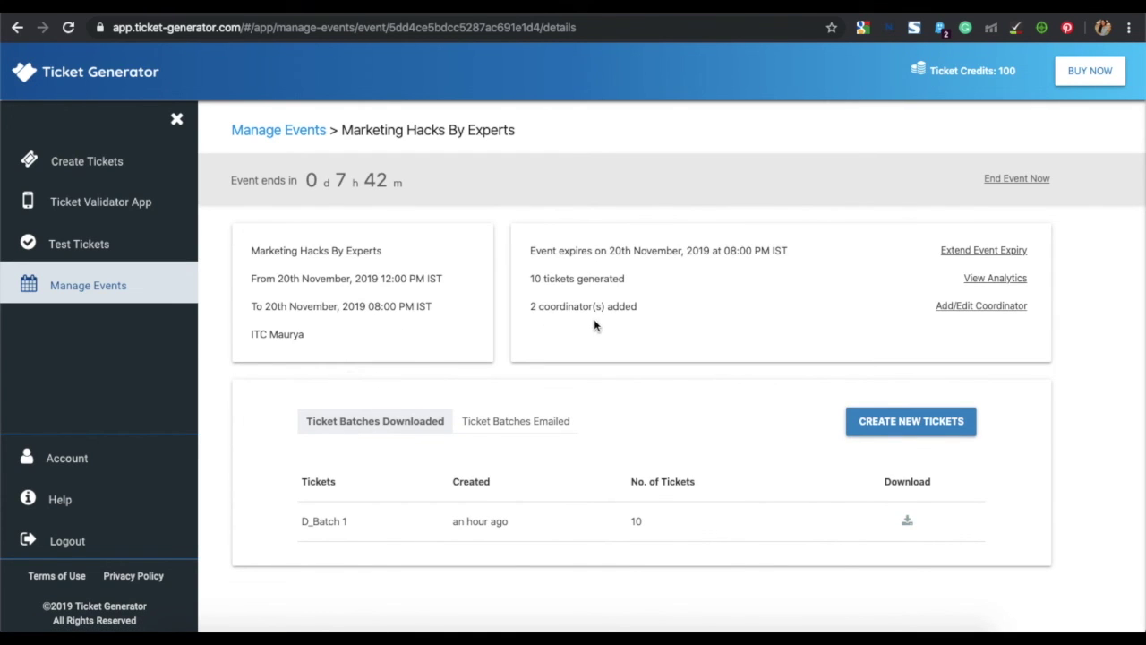
{"action": "left_click", "coordinate": [980, 278]}
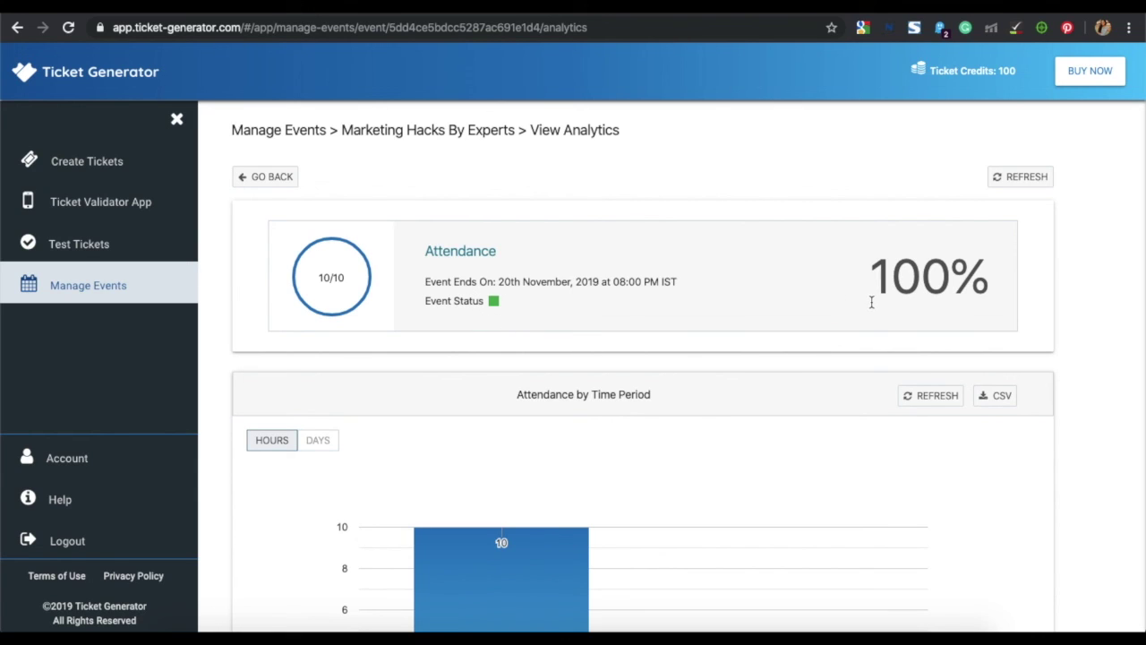
{"action": "scroll", "coordinate": [870, 302], "scroll_direction": "down", "scroll_amount": 1}
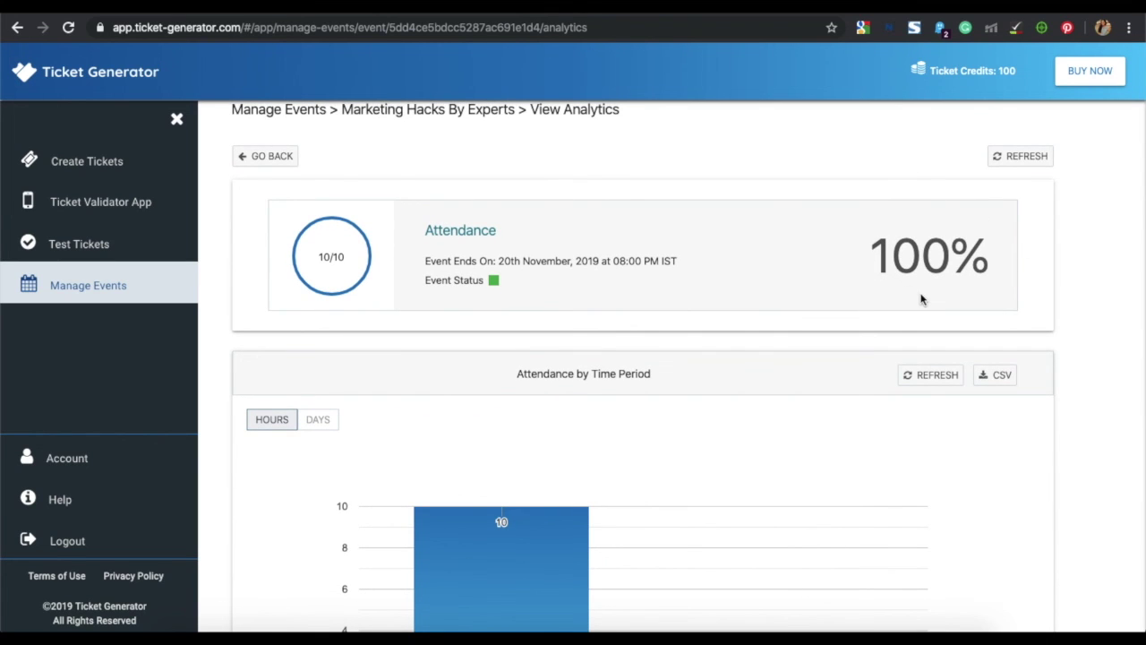
{"action": "scroll", "coordinate": [923, 299], "scroll_direction": "down", "scroll_amount": 3}
{"action": "scroll", "coordinate": [923, 299], "scroll_direction": "down", "scroll_amount": 5}
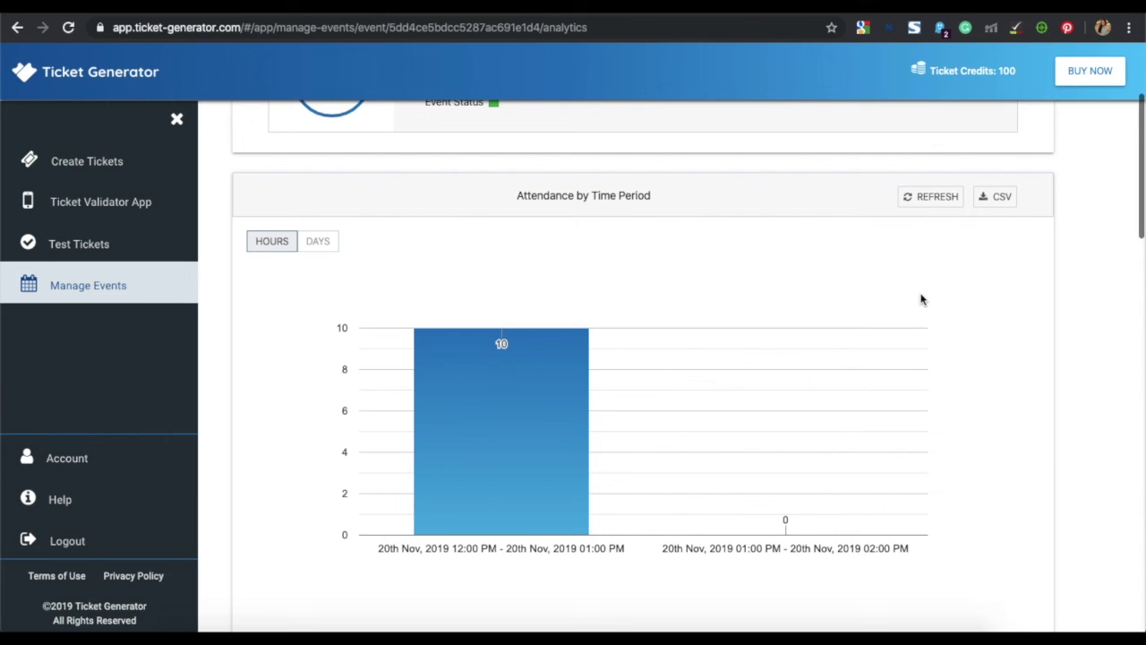
{"action": "scroll", "coordinate": [730, 353], "scroll_direction": "down", "scroll_amount": 14}
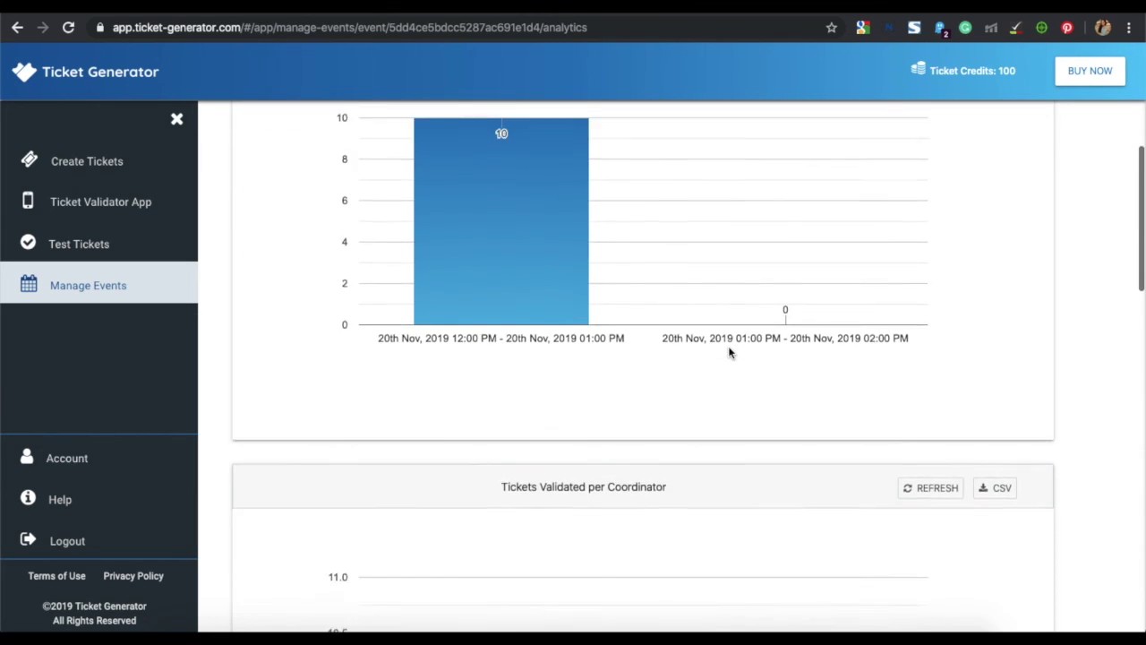
{"action": "scroll", "coordinate": [730, 353], "scroll_direction": "down", "scroll_amount": 6}
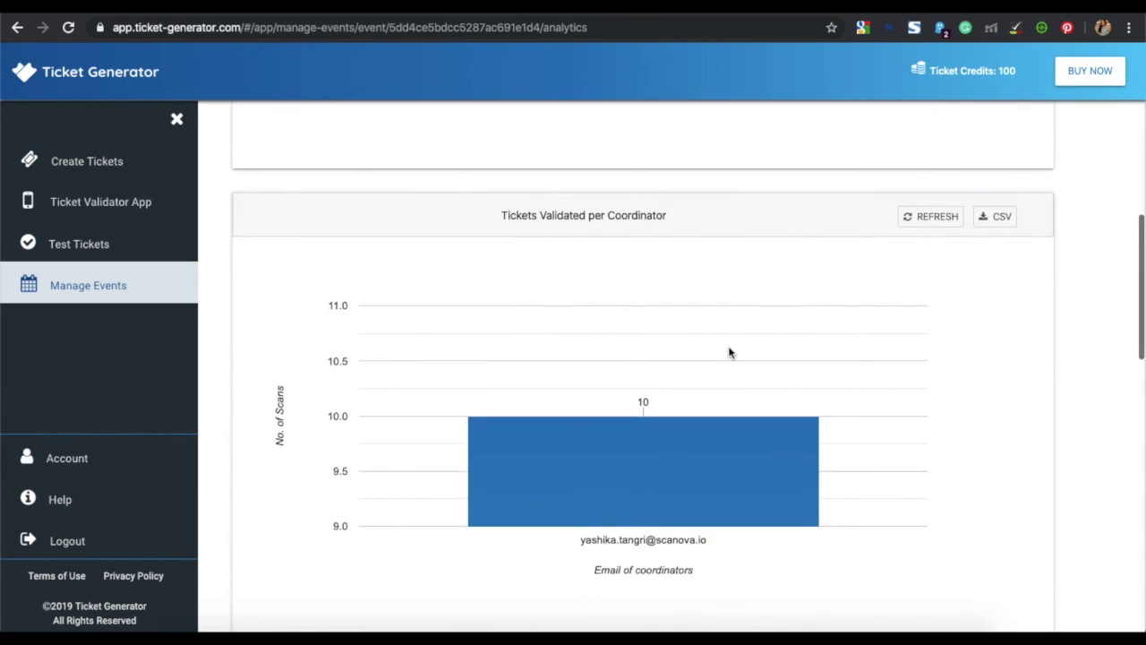
{"action": "scroll", "coordinate": [729, 352], "scroll_direction": "down", "scroll_amount": 11}
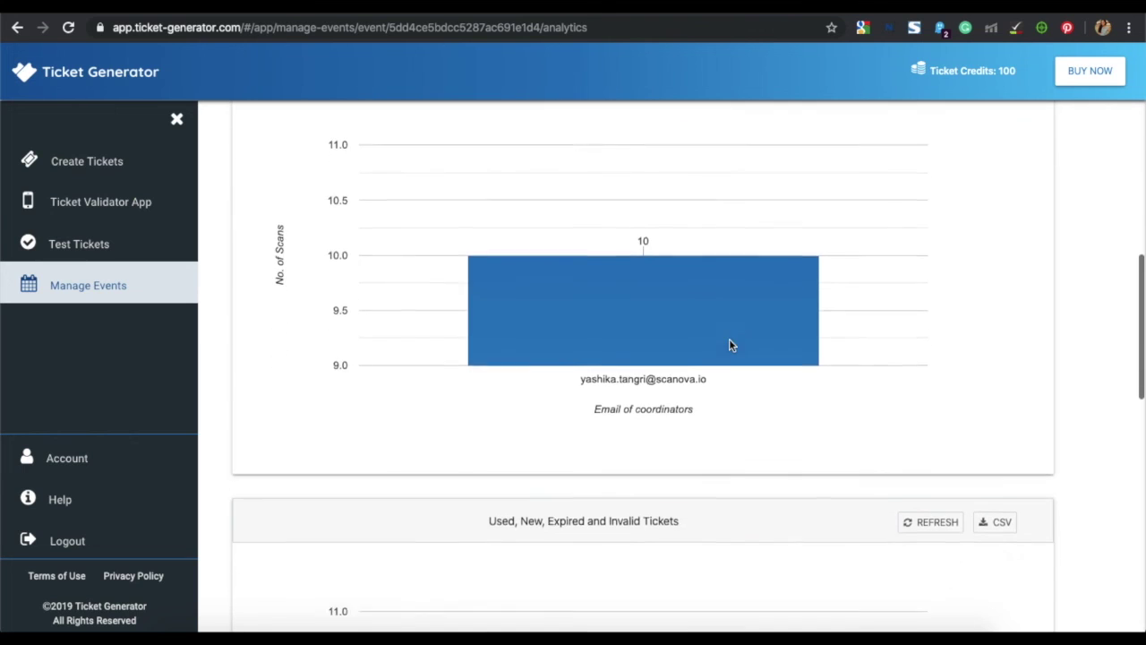
{"action": "scroll", "coordinate": [729, 345], "scroll_direction": "down", "scroll_amount": 9}
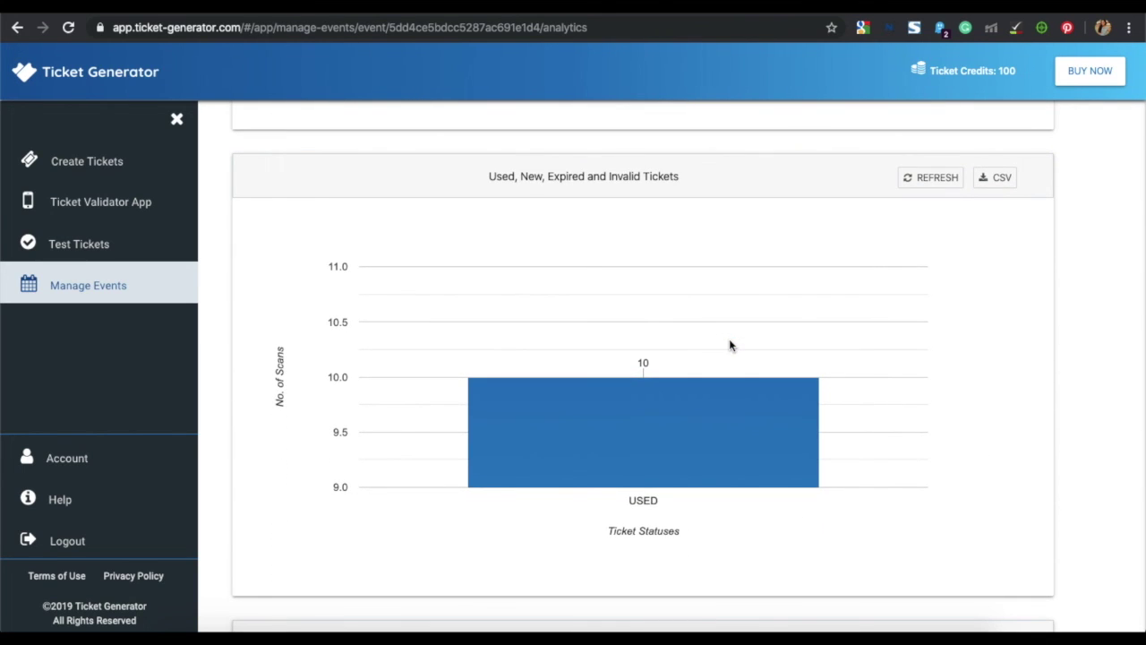
{"action": "scroll", "coordinate": [911, 348], "scroll_direction": "down", "scroll_amount": 4}
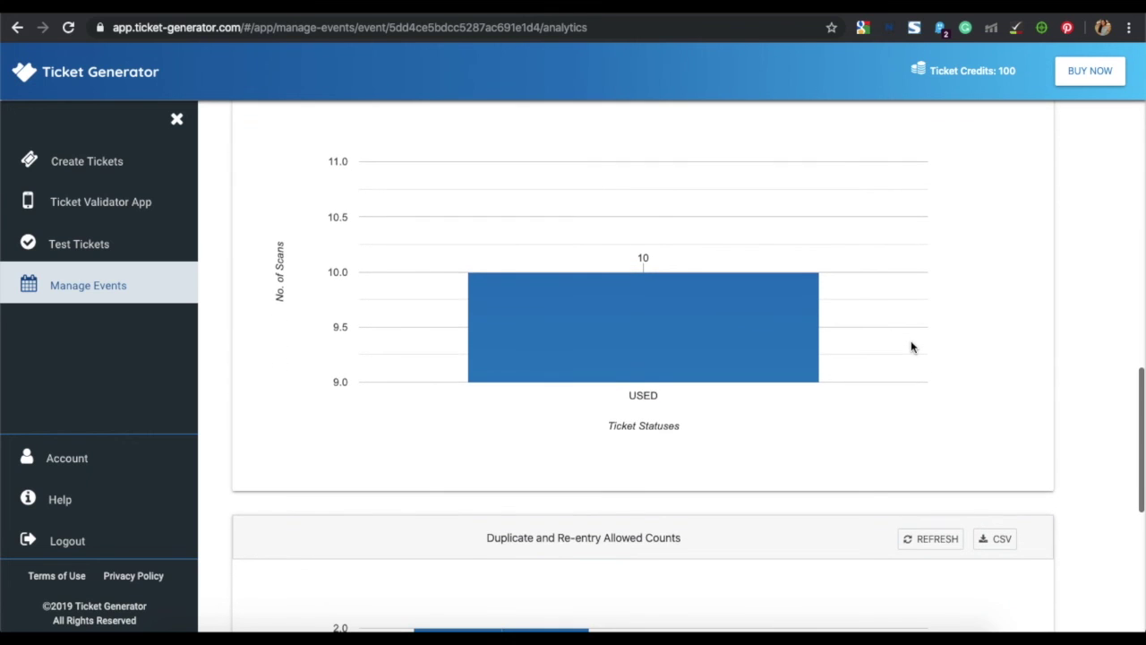
{"action": "scroll", "coordinate": [911, 348], "scroll_direction": "down", "scroll_amount": 10}
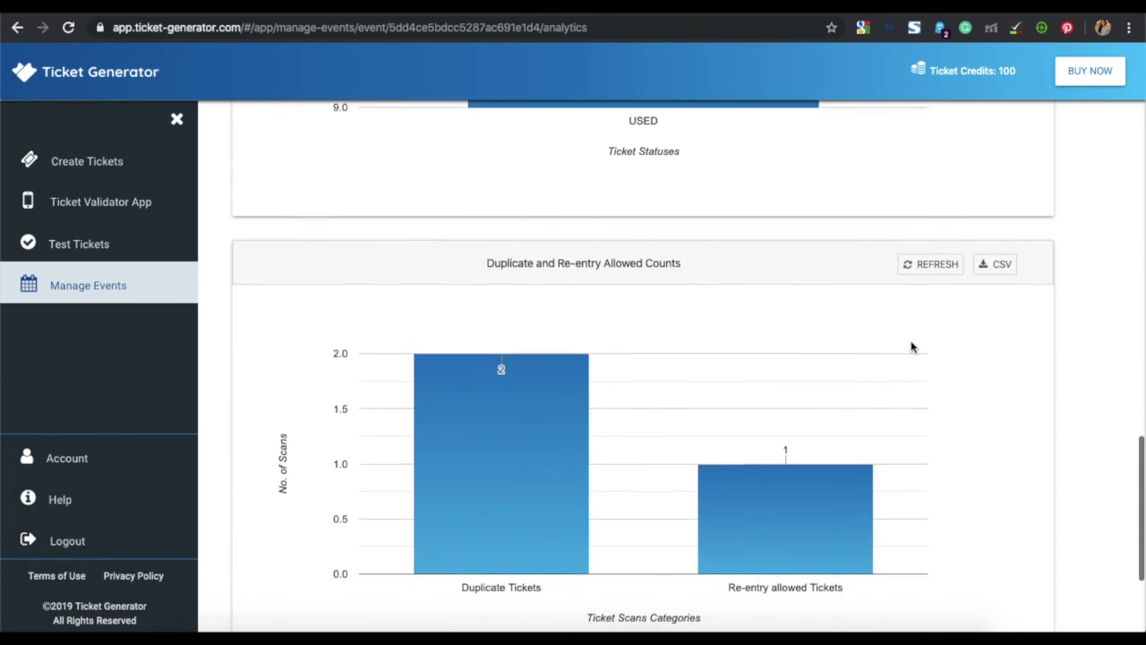
{"action": "scroll", "coordinate": [911, 347], "scroll_direction": "up", "scroll_amount": 20}
{"action": "scroll", "coordinate": [912, 348], "scroll_direction": "up", "scroll_amount": 20}
{"action": "scroll", "coordinate": [912, 347], "scroll_direction": "up", "scroll_amount": 10}
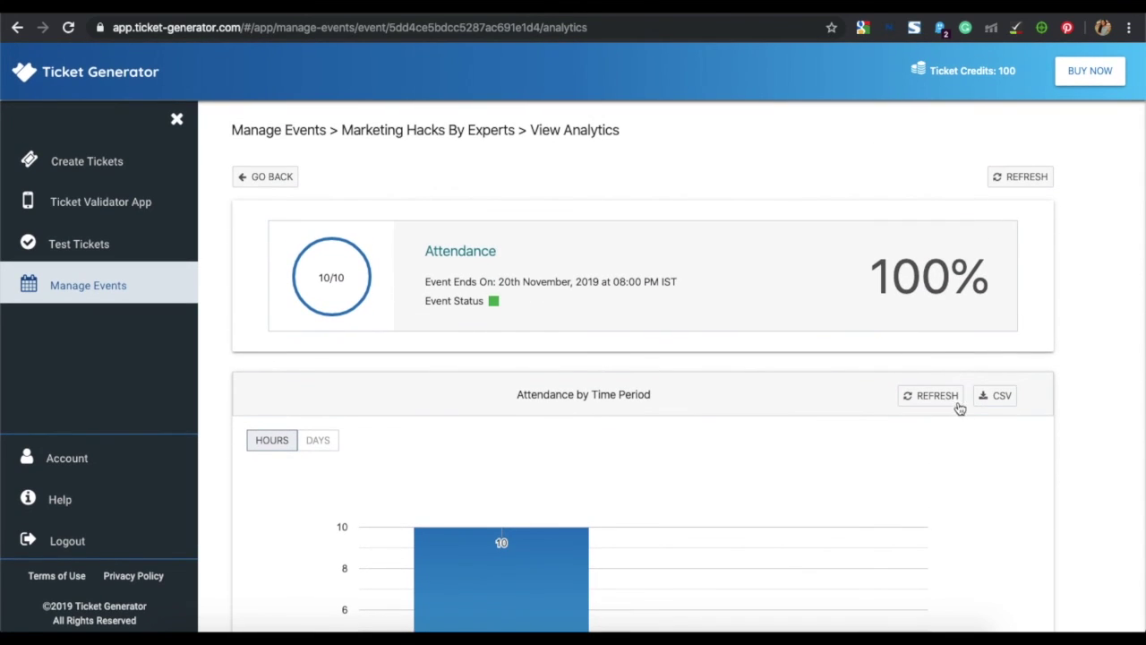